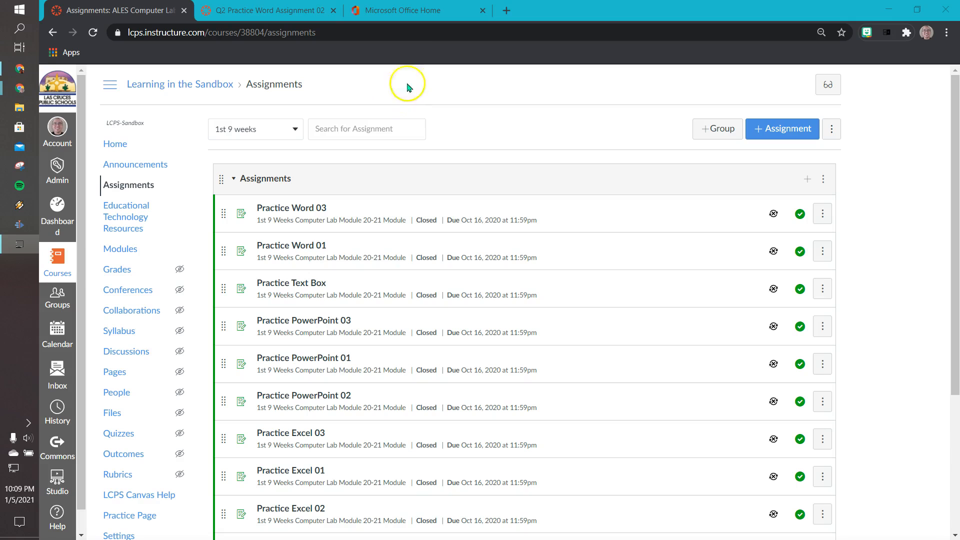
Step: Switch to Office 365, go to OneDrive, and open the Computer Lab 20-21 folder in My files
click(409, 15)
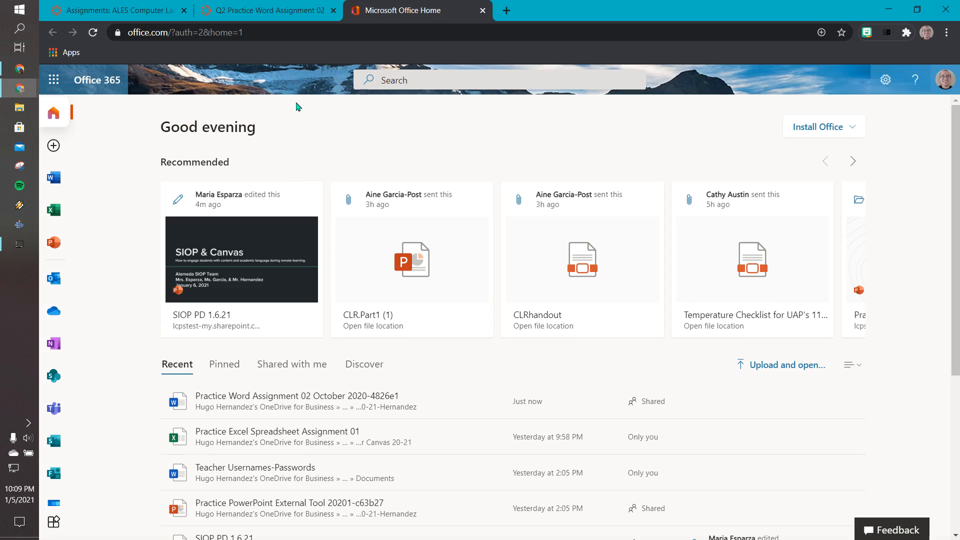
click(307, 115)
click(313, 102)
click(65, 314)
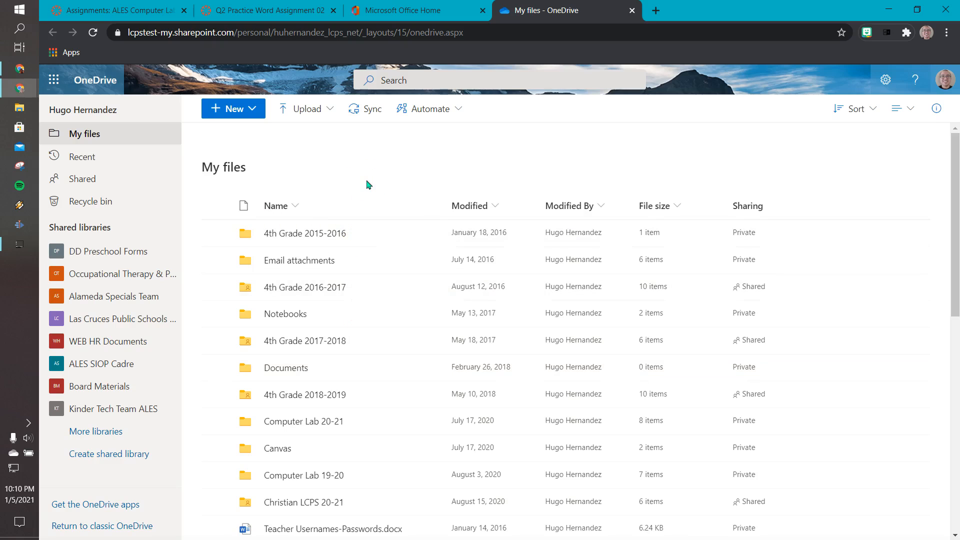
click(357, 424)
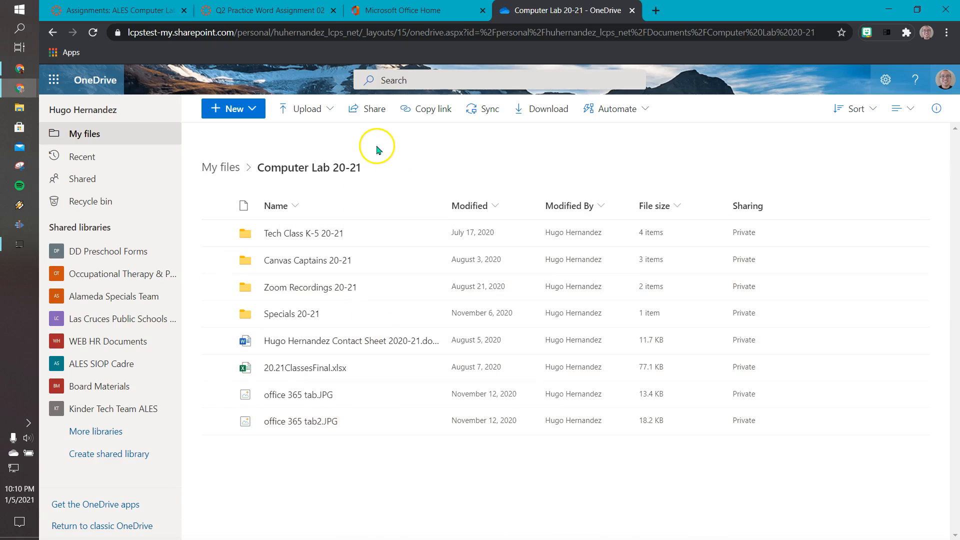
Step: Create a new Word document in the Computer Lab 20-21 folder
click(234, 113)
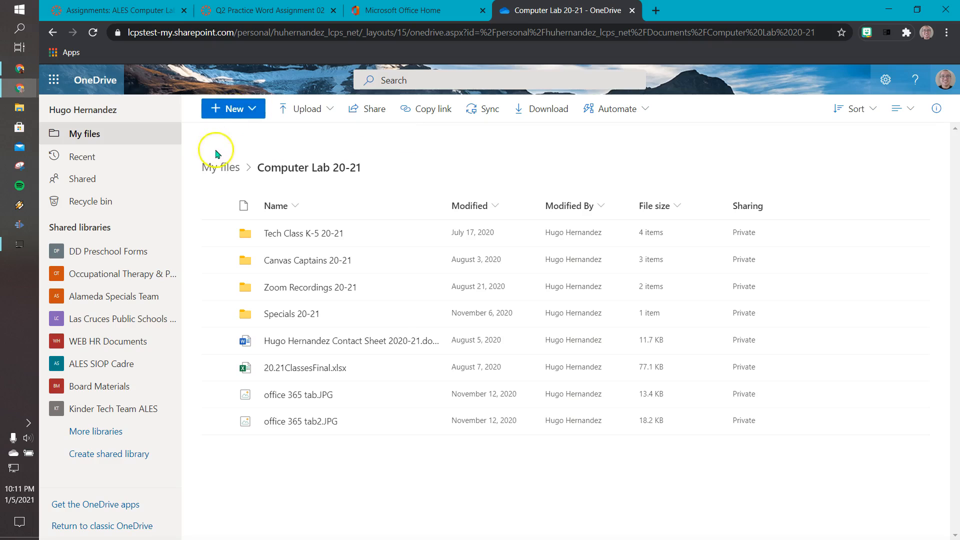
click(223, 113)
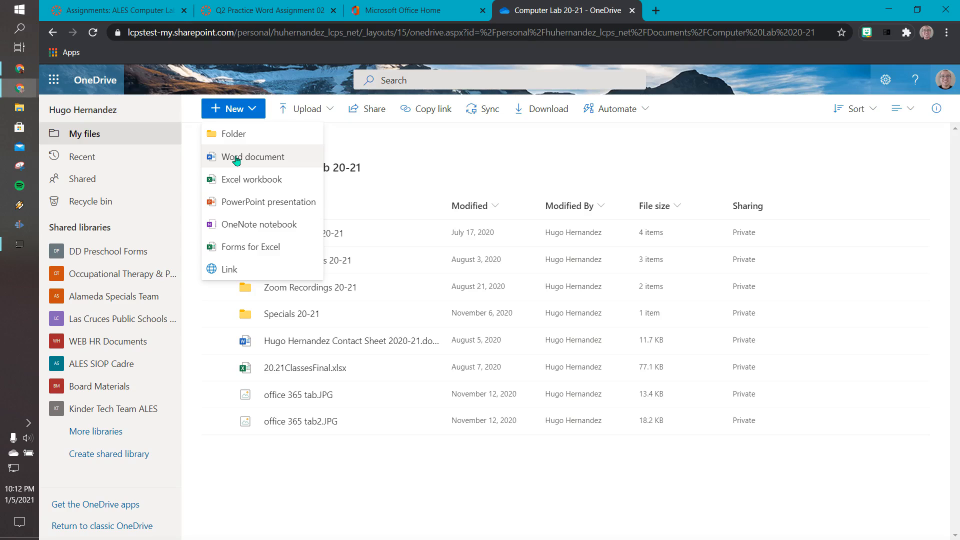
click(269, 158)
click(279, 159)
click(298, 156)
click(264, 157)
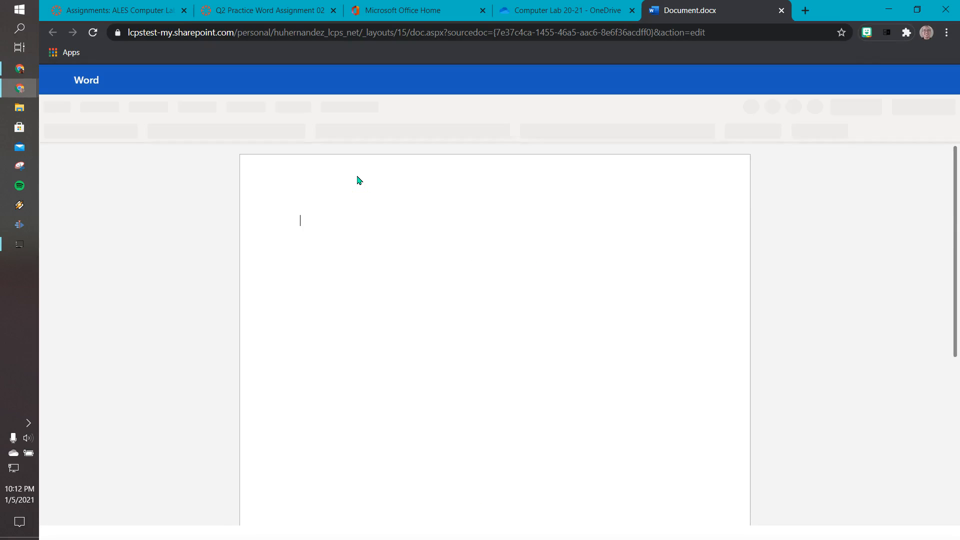
Step: Enter "Type your name:" in the blank document with a line of underscores below it as the answer space
click(371, 221)
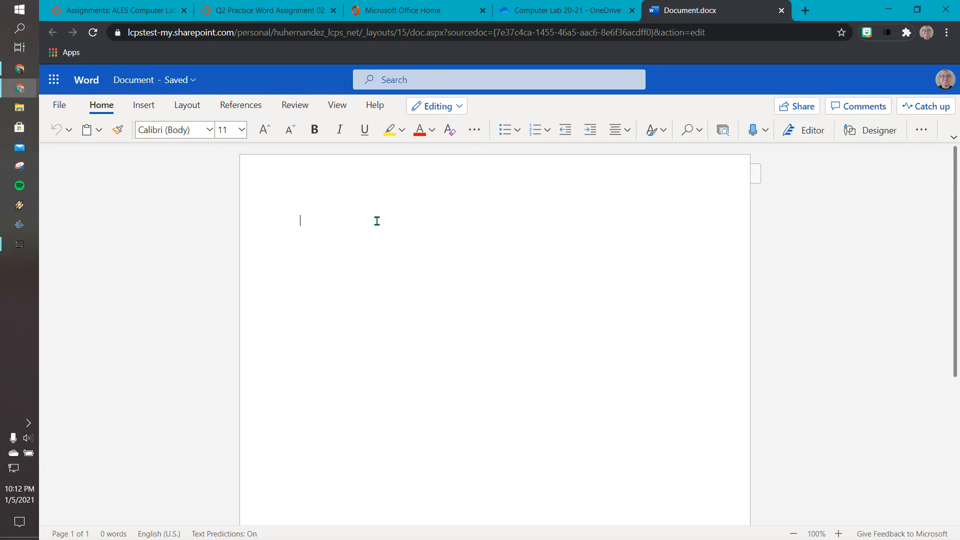
click(380, 221)
click(398, 220)
text(Type your name:)
key(Return)
text(________________________________)
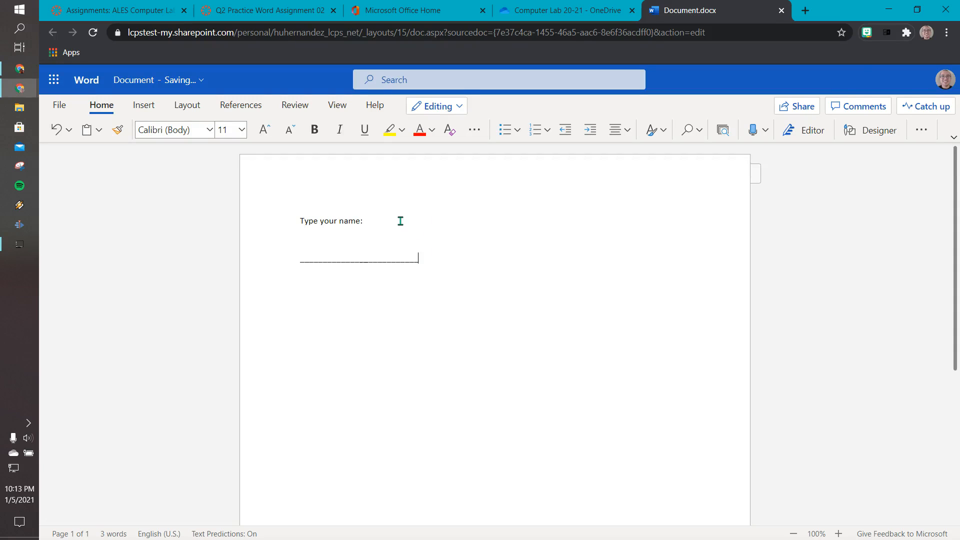
Step: Make the prompt and the underscore line bold and set their font size to 36
drag(454, 262, 307, 229)
click(314, 129)
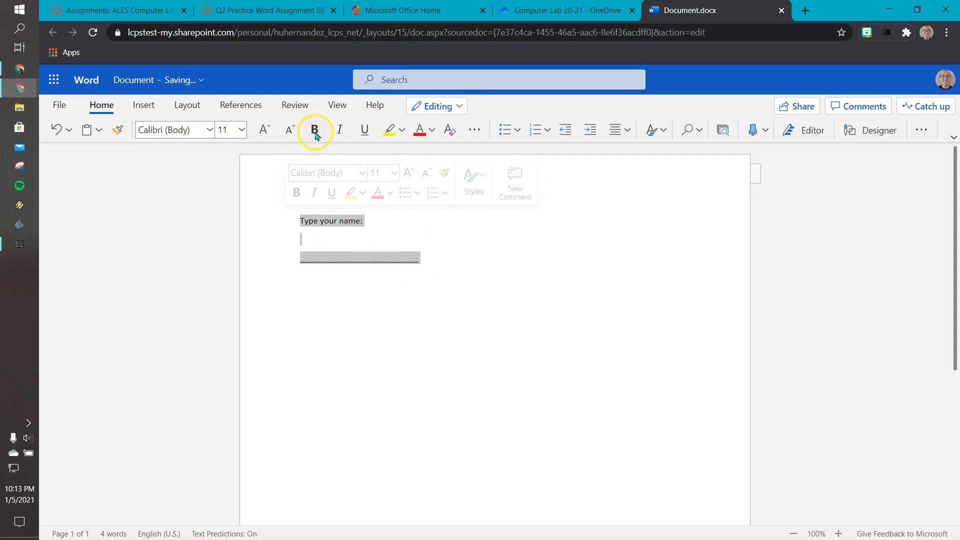
click(242, 130)
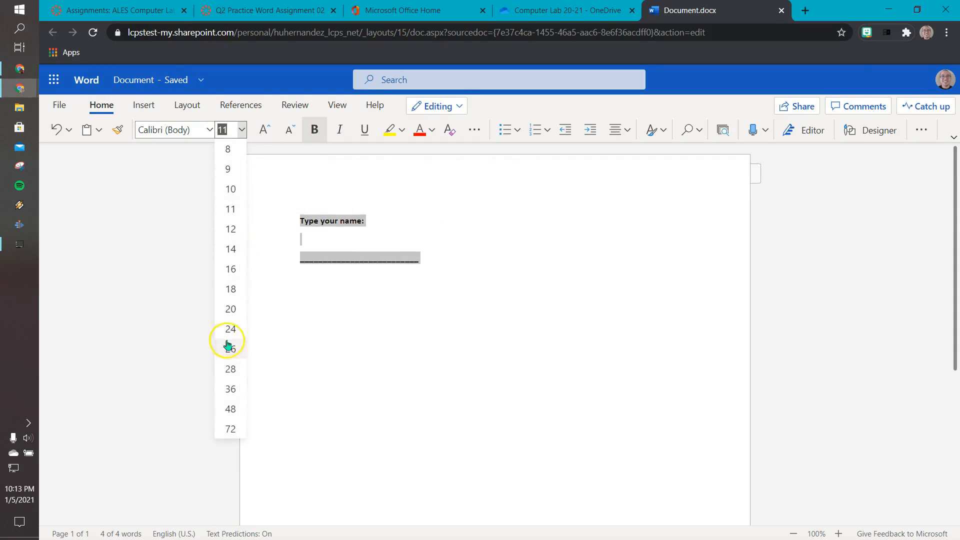
click(238, 388)
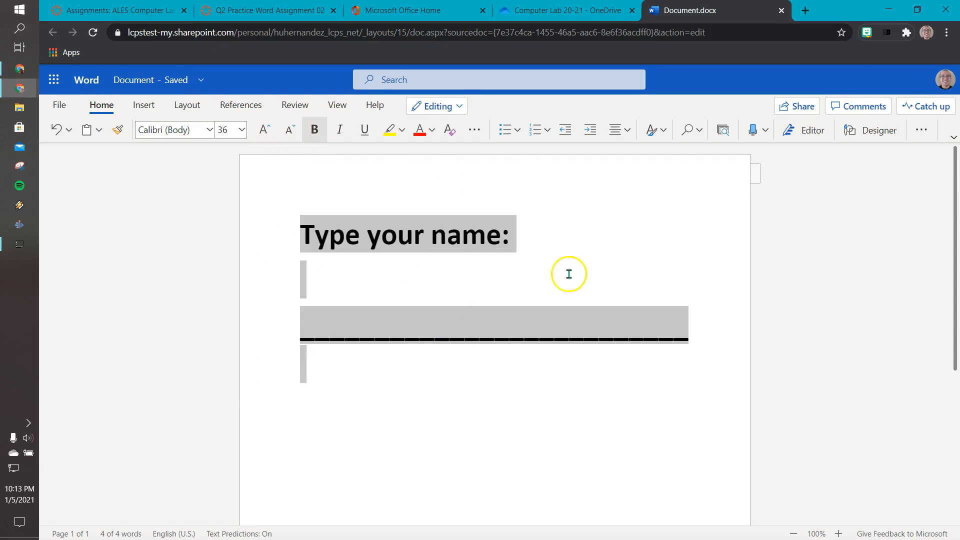
click(566, 231)
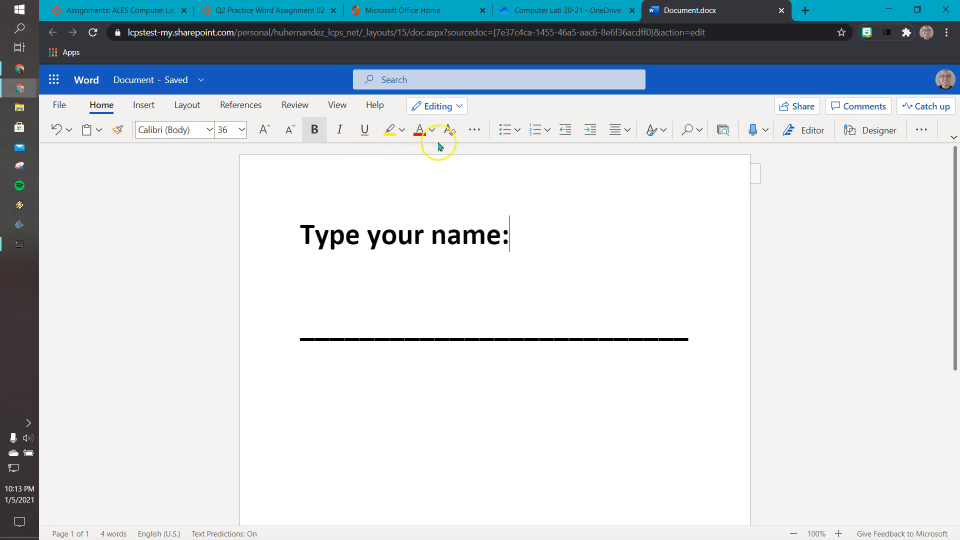
Step: Rename the document as Practice Name Typing
click(161, 82)
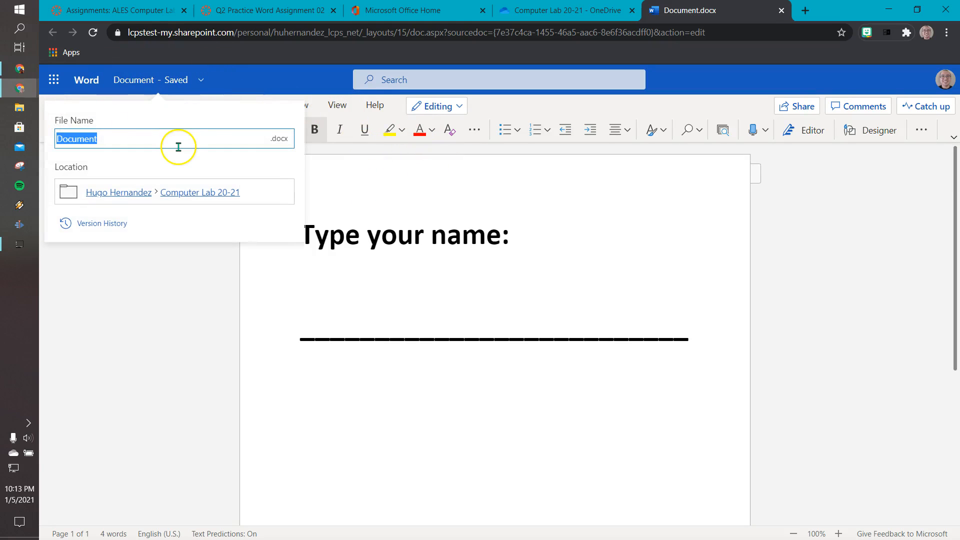
text(Practic)
text(e New)
key(BackSpace)
key(BackSpace)
key(BackSpace)
text(Name Typing)
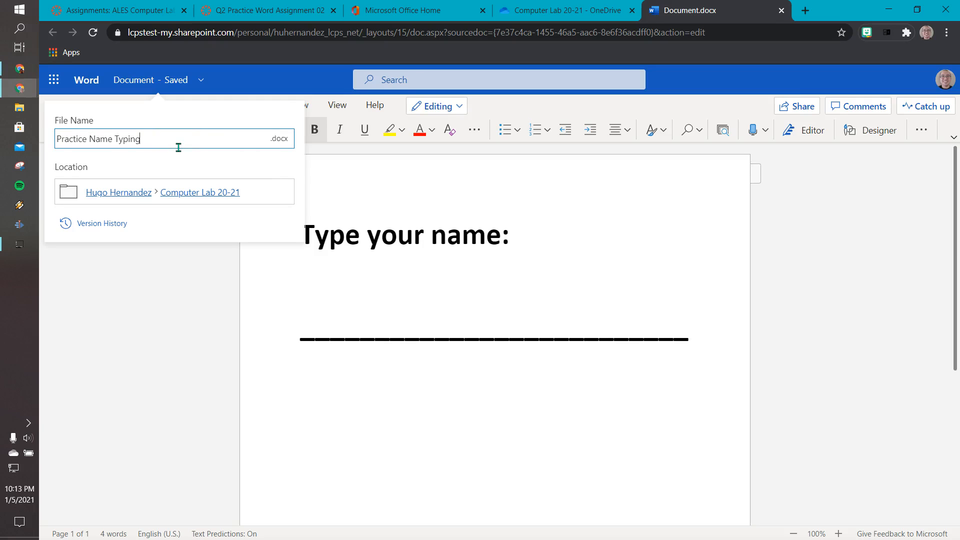
click(347, 168)
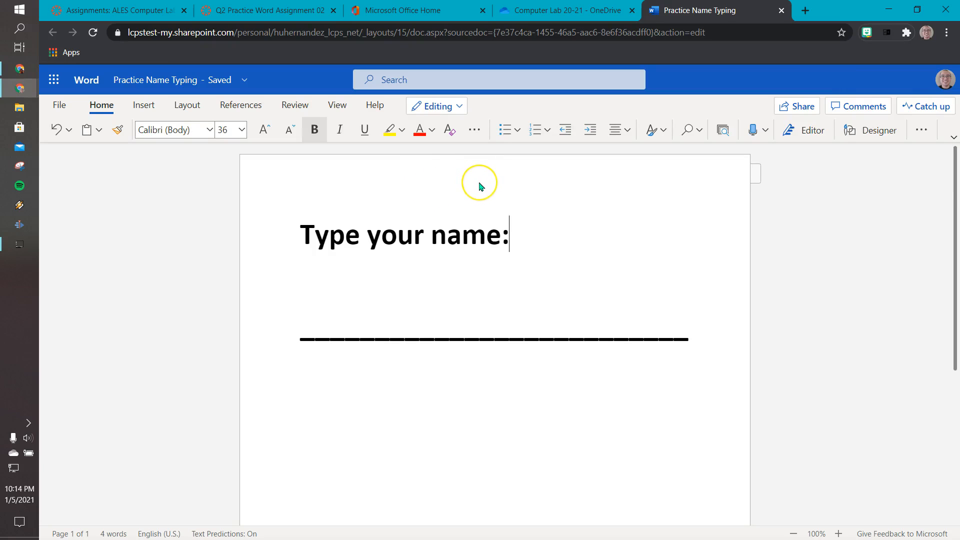
Step: Check OneDrive's Computer Lab 20-21 folder for the new document, look inside the Canvas folder, and return to the document
click(562, 11)
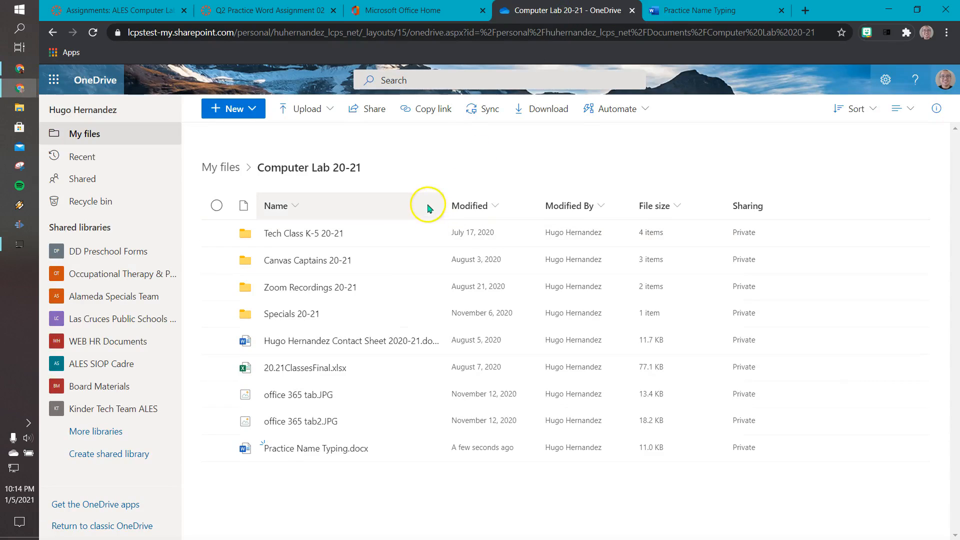
click(222, 170)
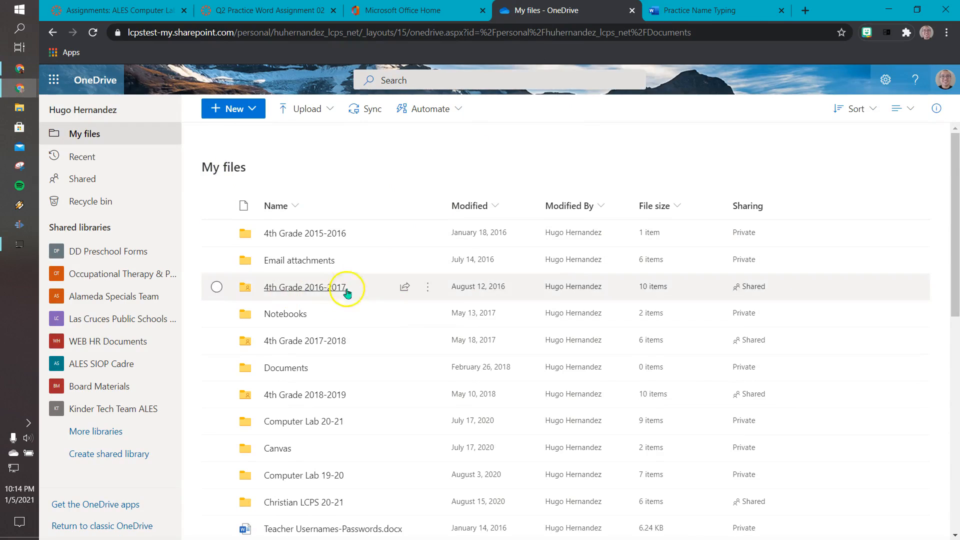
click(342, 446)
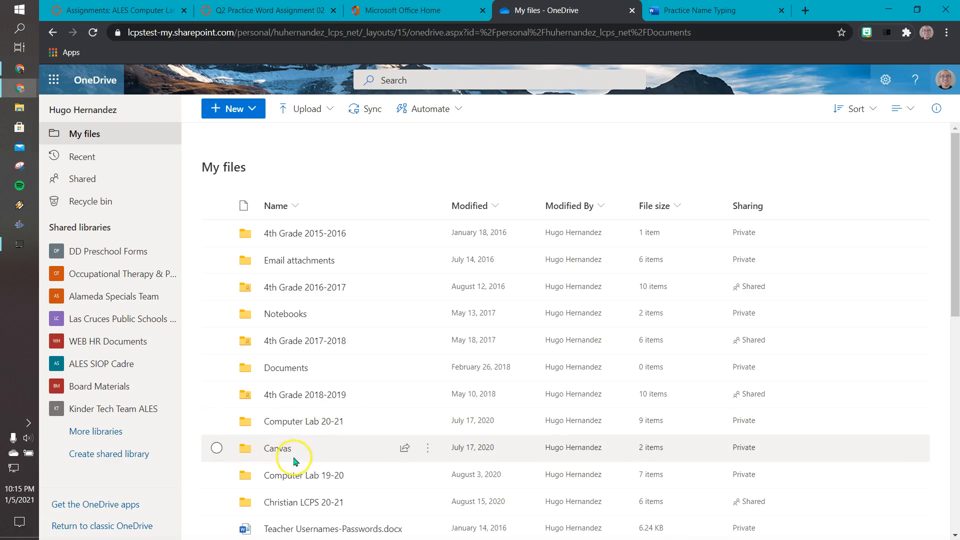
click(279, 448)
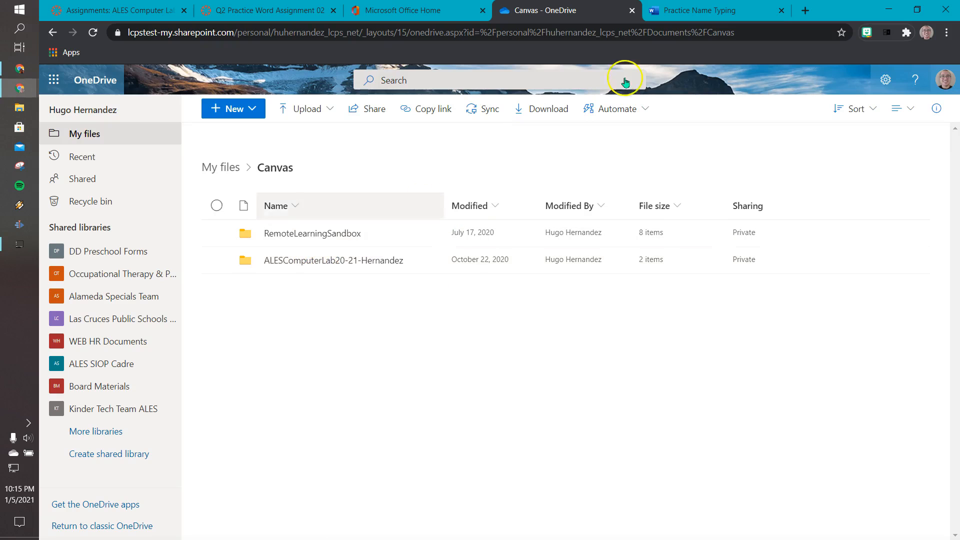
click(662, 11)
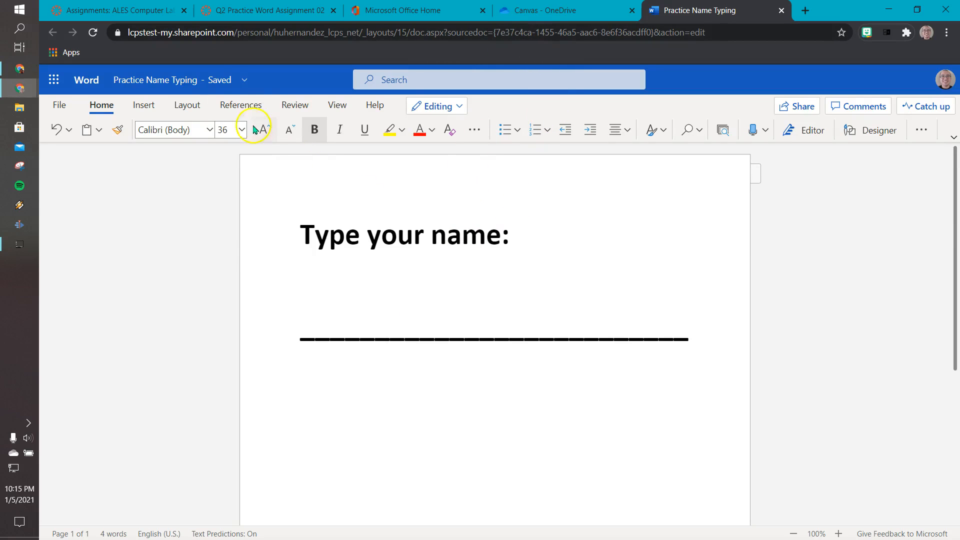
mouse_move(220, 86)
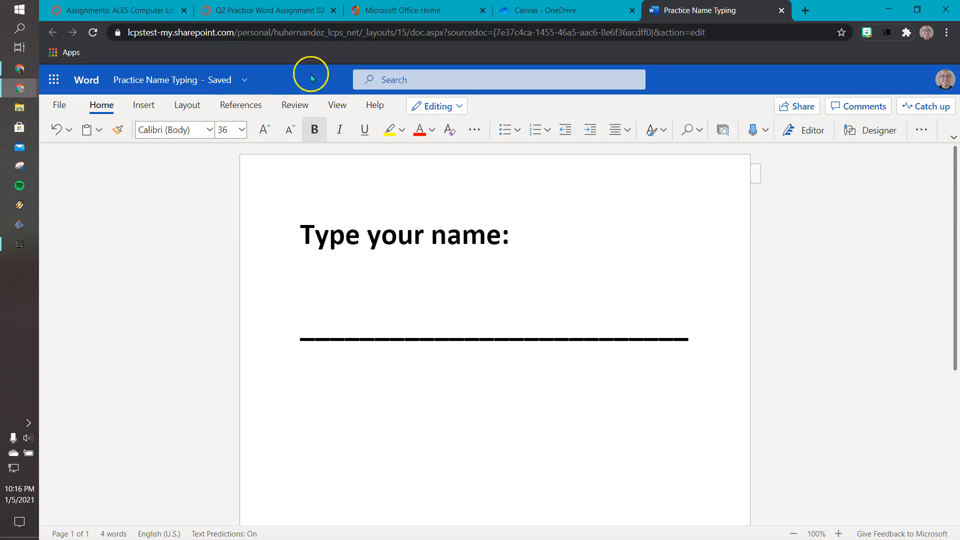
Step: Switch to the Canvas course's assignments and start a new assignment named Practice Typing Name
click(140, 11)
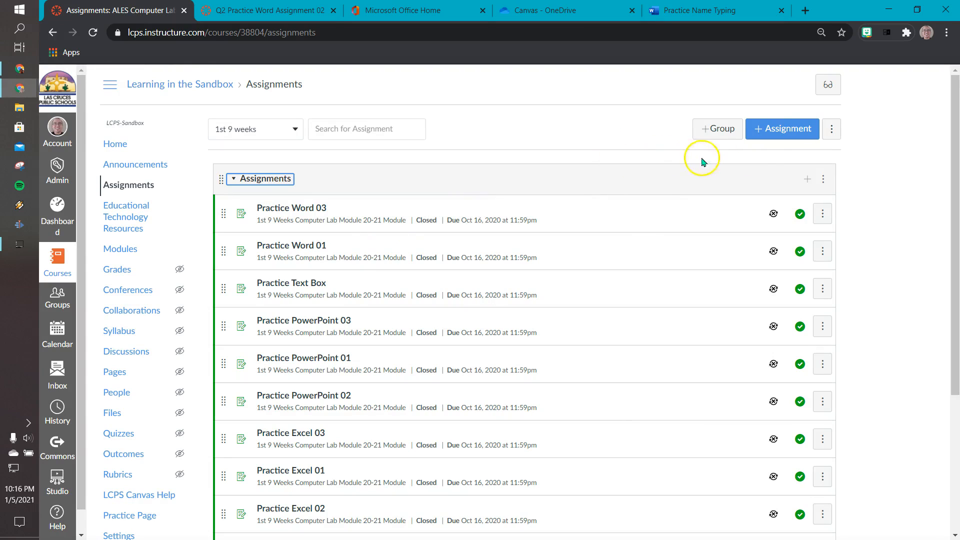
click(774, 131)
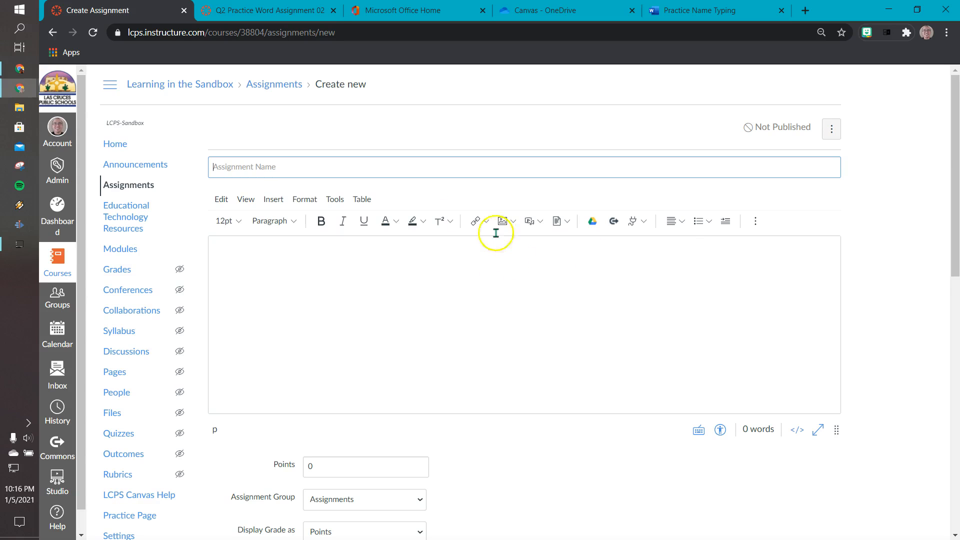
click(440, 168)
text(Pra)
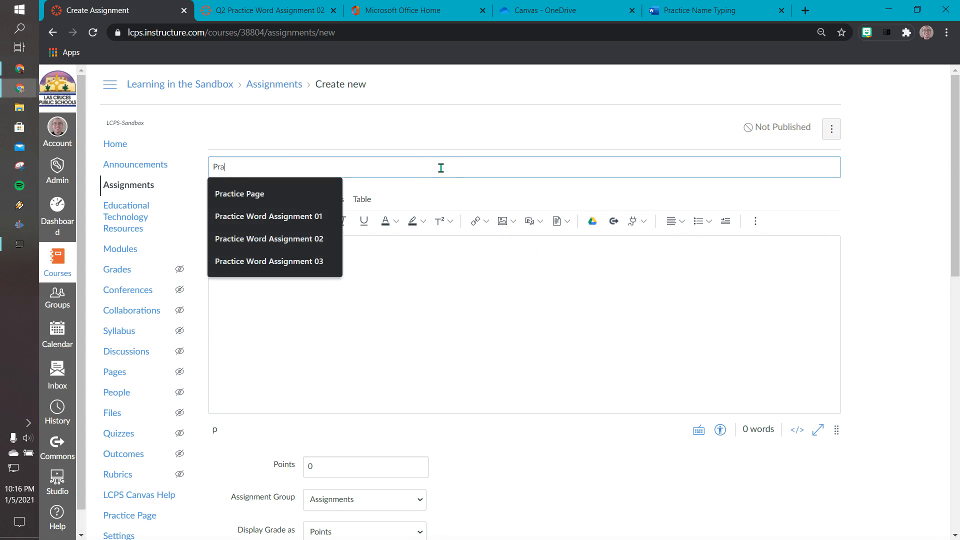
text(ctice Typing Name)
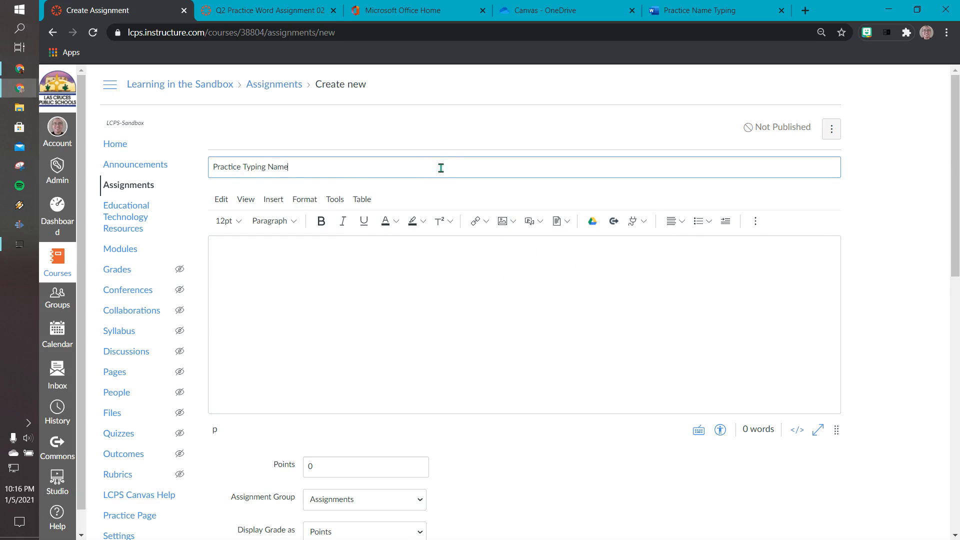
Step: Write "Please complete the assignment." as the assignment's description
click(429, 278)
text(Please)
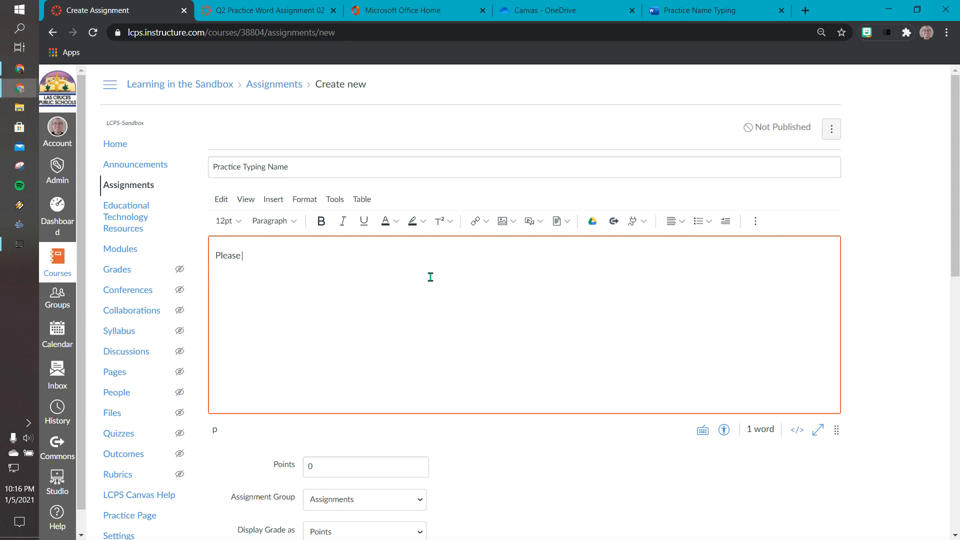
key(BackSpace)
key(BackSpace)
text(complete the assign)
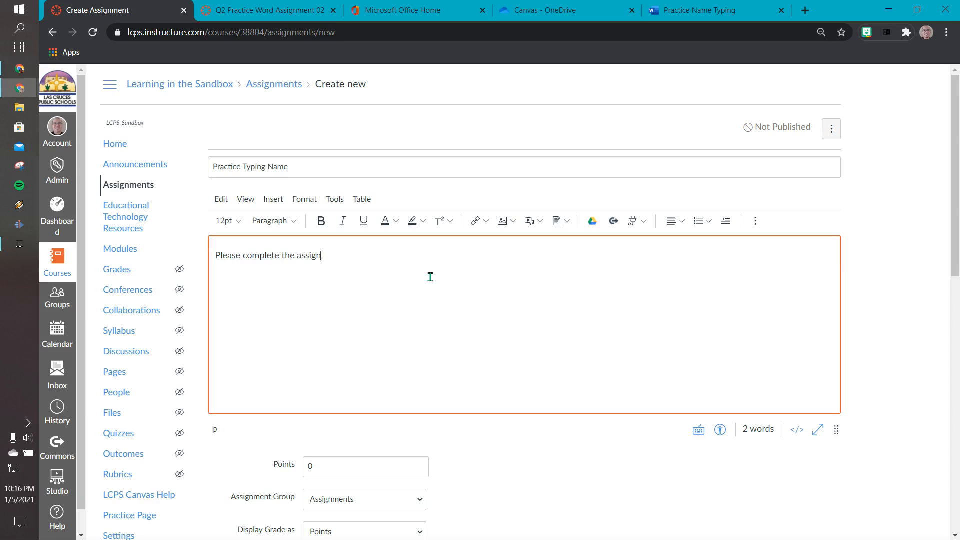
text(ment.)
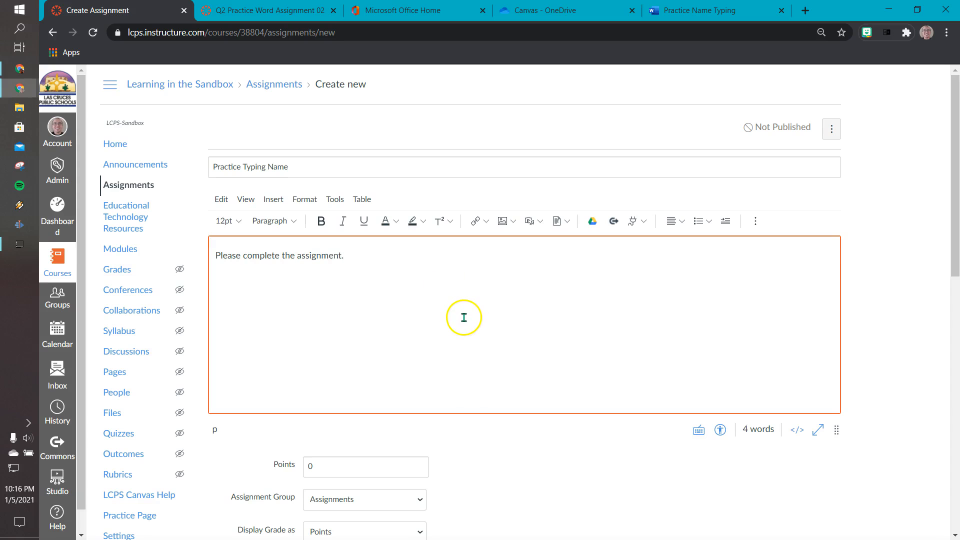
Step: Keep the Assignments group and set the assignment's grade display to Complete/Incomplete
scroll(429, 300, down, 4)
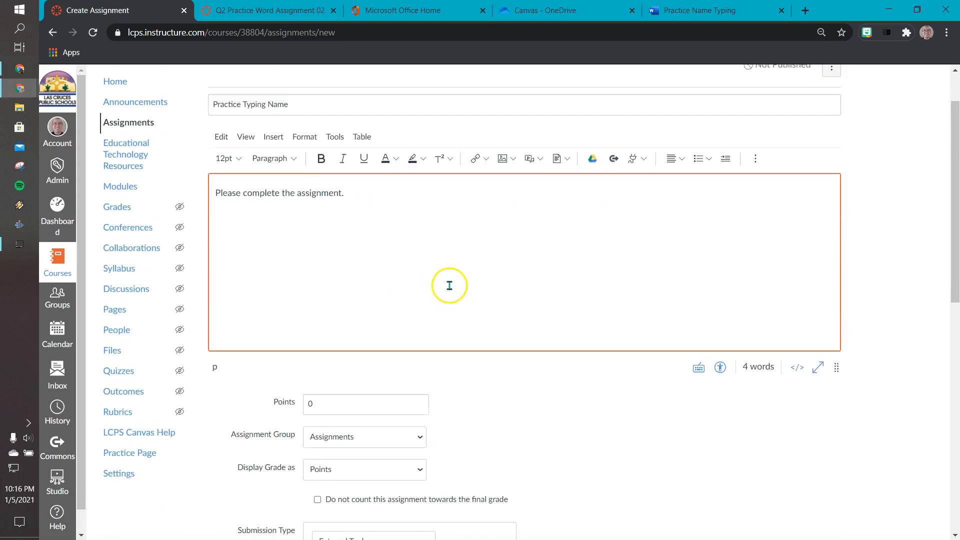
scroll(483, 265, down, 1)
click(399, 223)
click(420, 250)
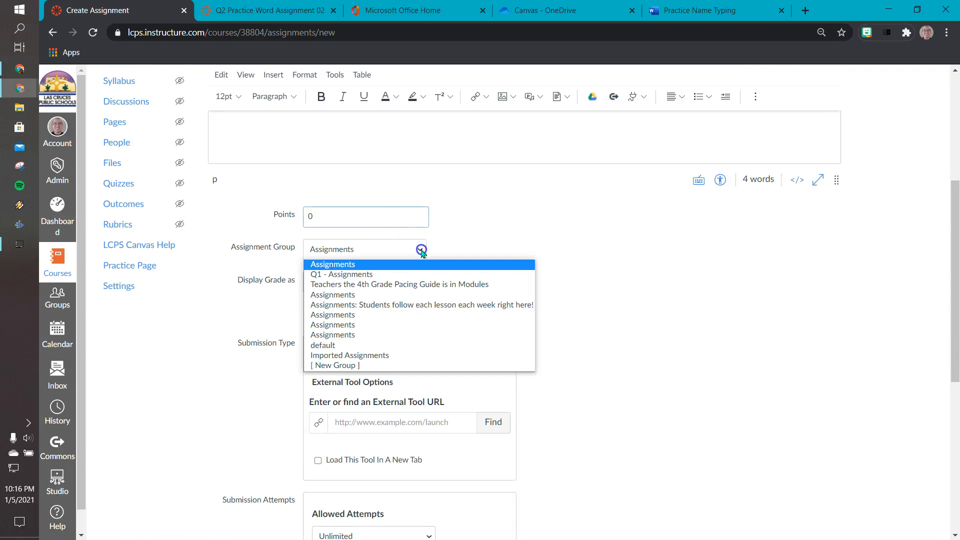
click(453, 242)
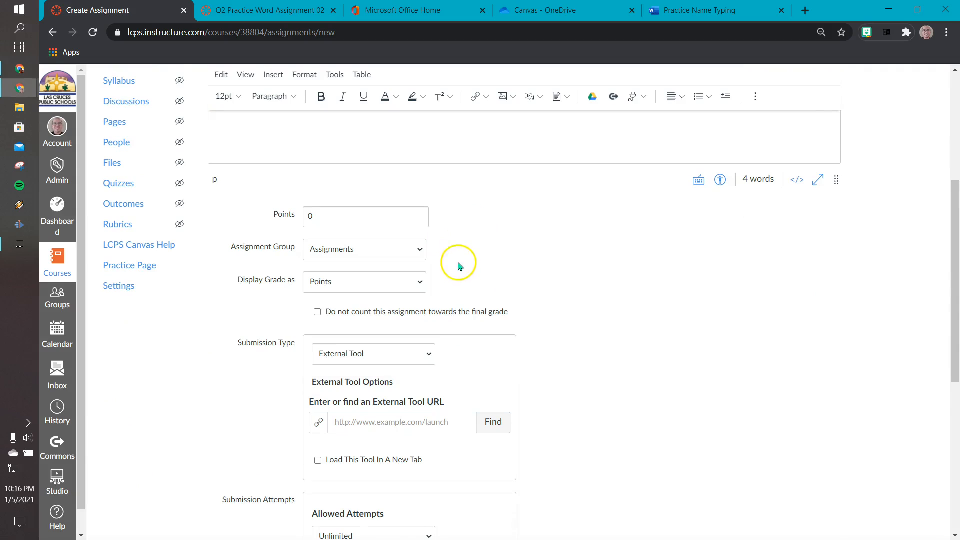
scroll(460, 236, down, 1)
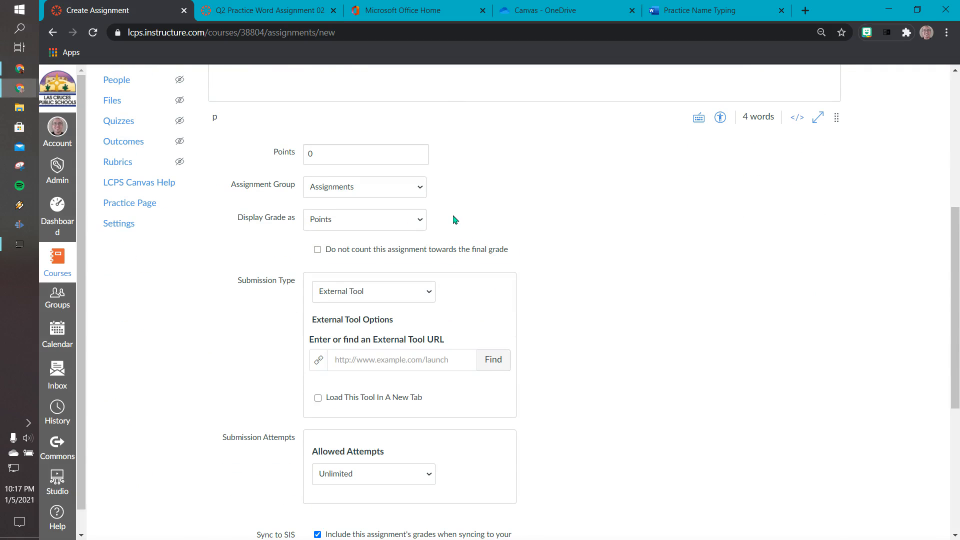
click(419, 220)
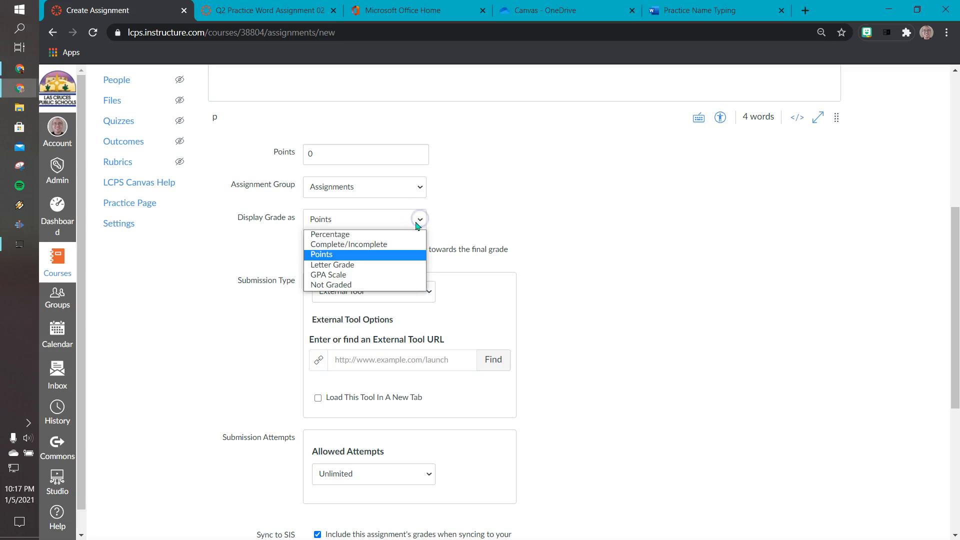
click(419, 244)
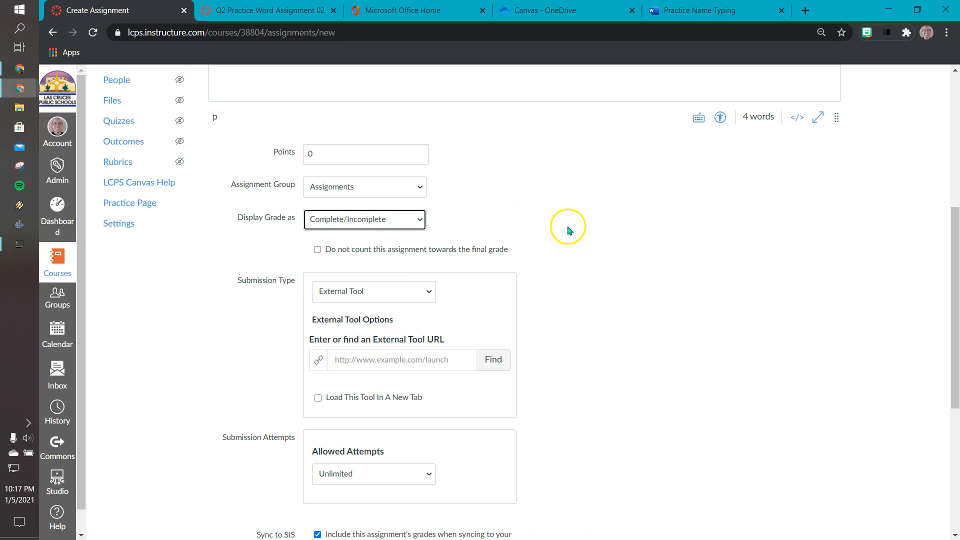
scroll(567, 230, down, 1)
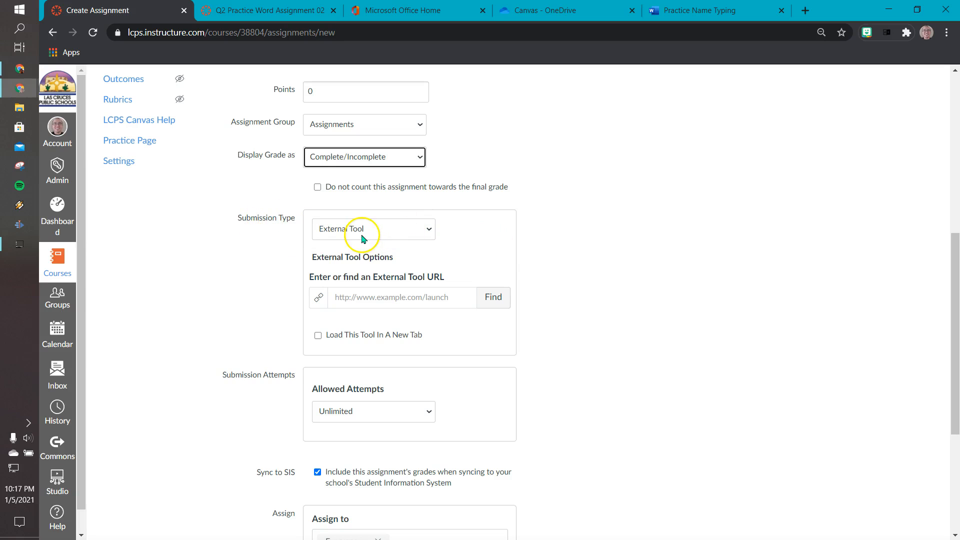
Step: Try the No Submission and Online submission types, allowing text entry, file uploads and media recordings under Online
click(428, 229)
click(396, 243)
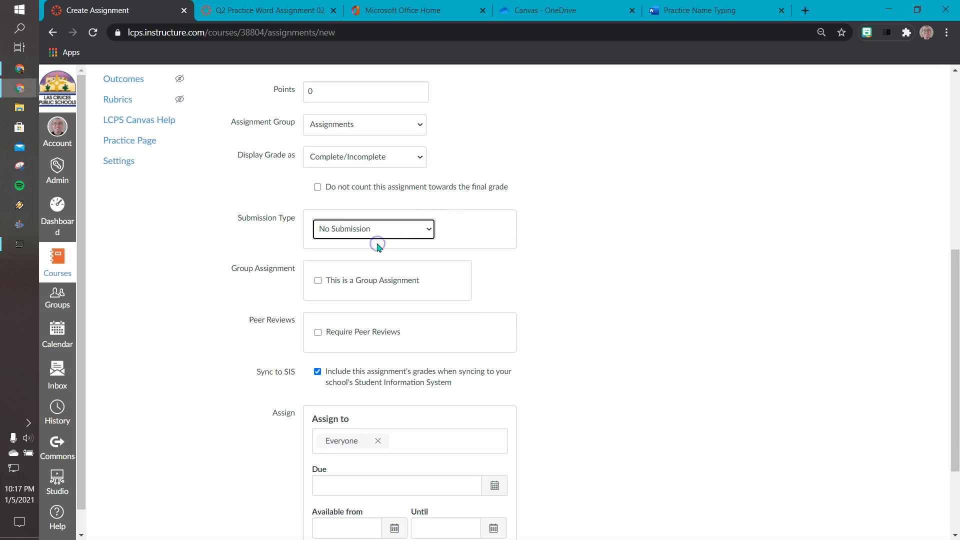
click(429, 229)
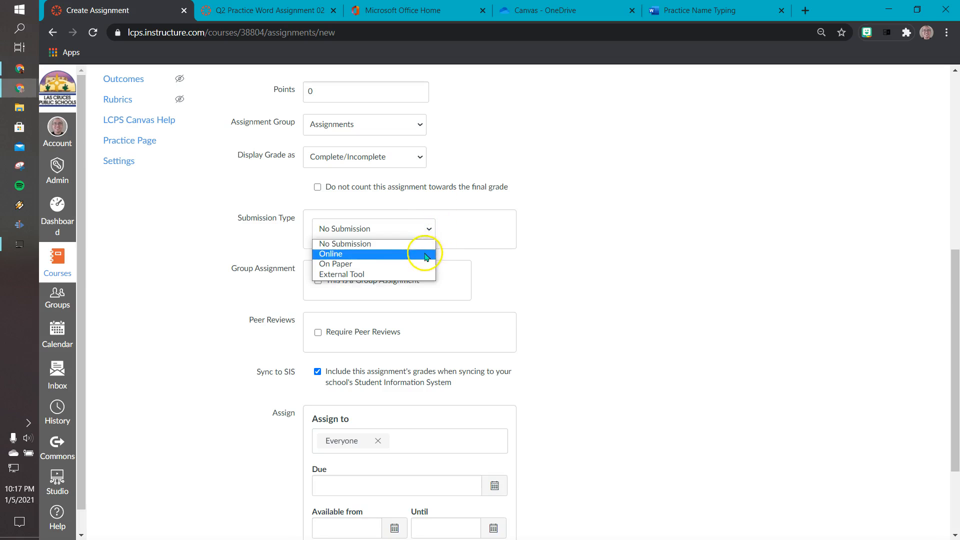
click(427, 255)
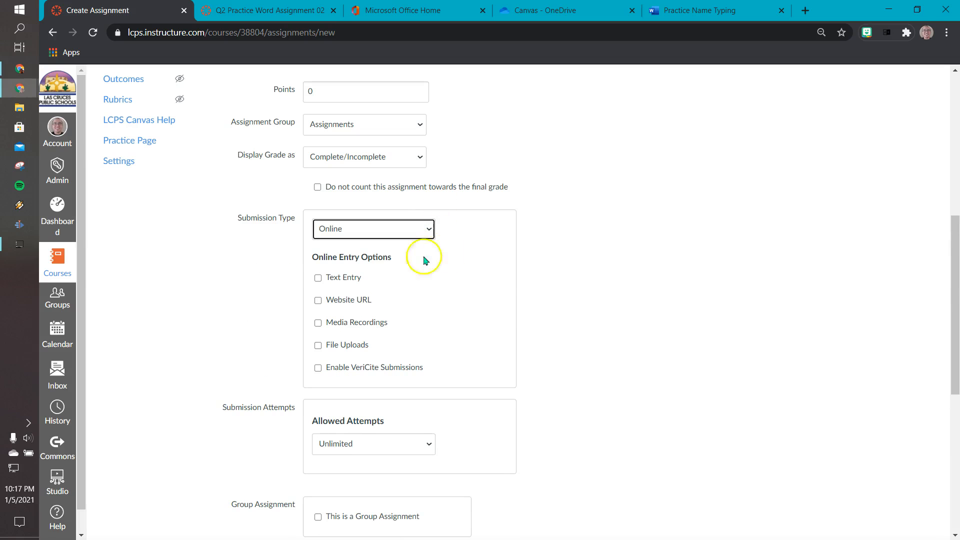
click(335, 278)
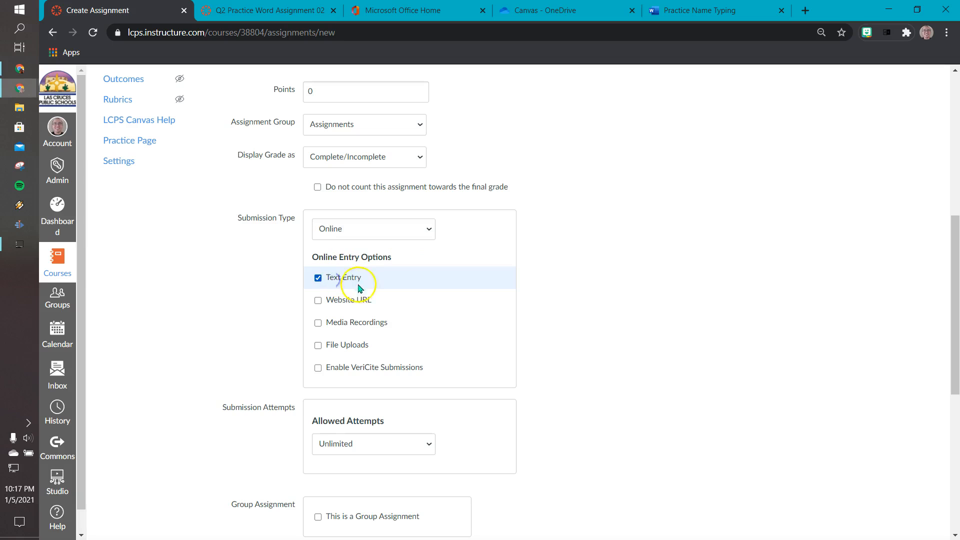
click(351, 356)
click(356, 325)
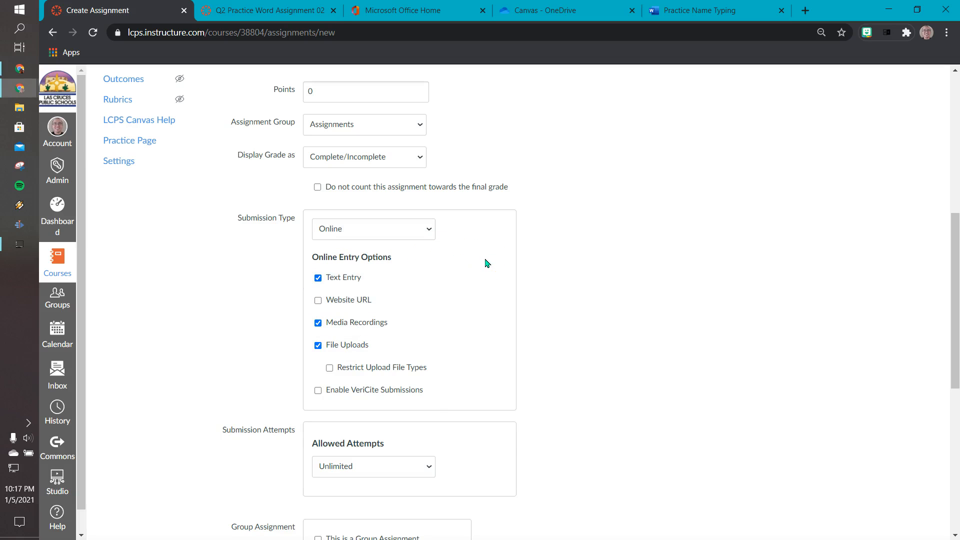
Step: Set the submission type to External Tool and choose Office 365 Cloud Assignment from the available external tools
click(430, 229)
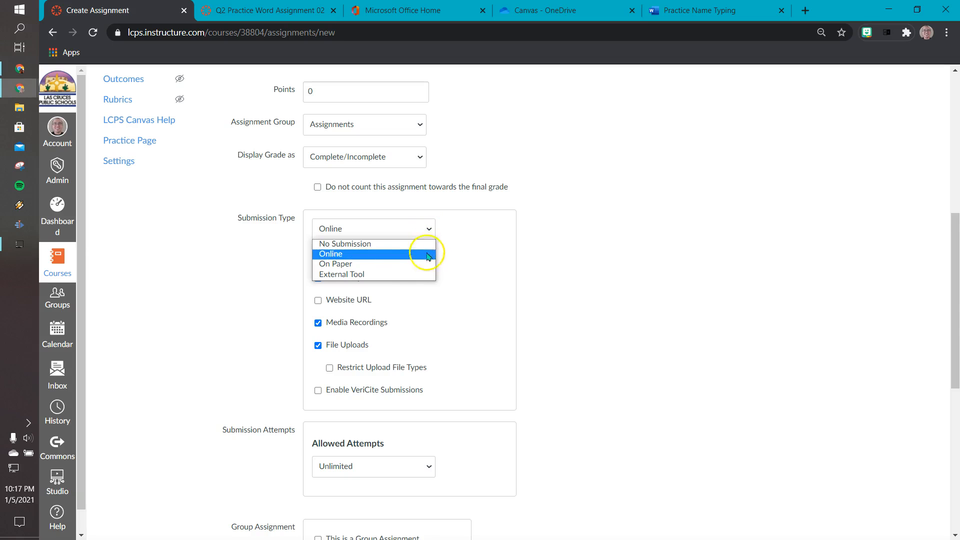
click(403, 274)
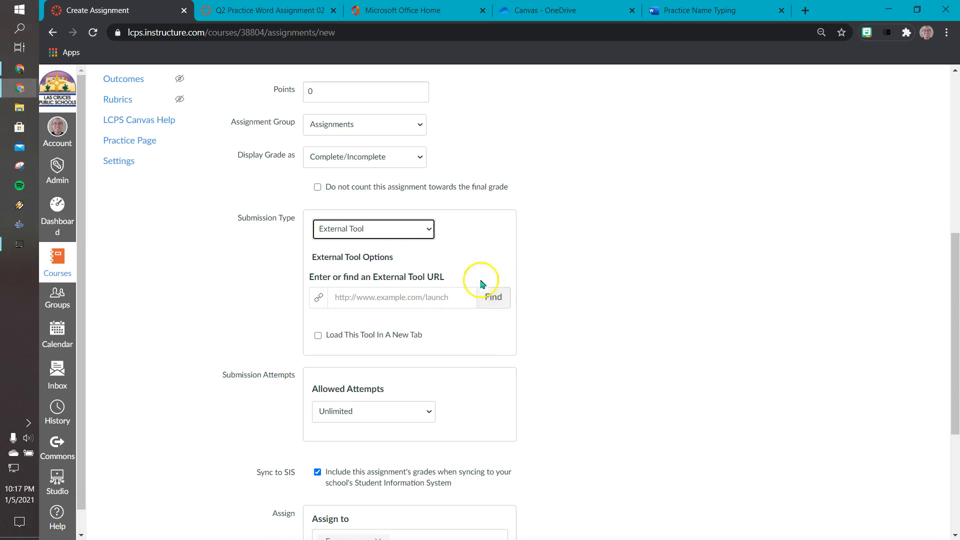
click(493, 296)
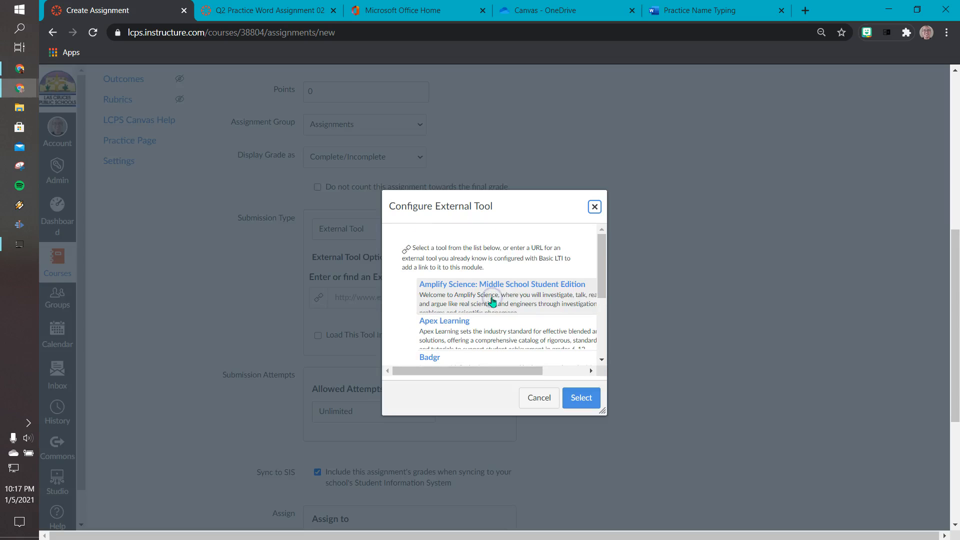
click(537, 305)
scroll(549, 295, down, 5)
scroll(552, 293, down, 6)
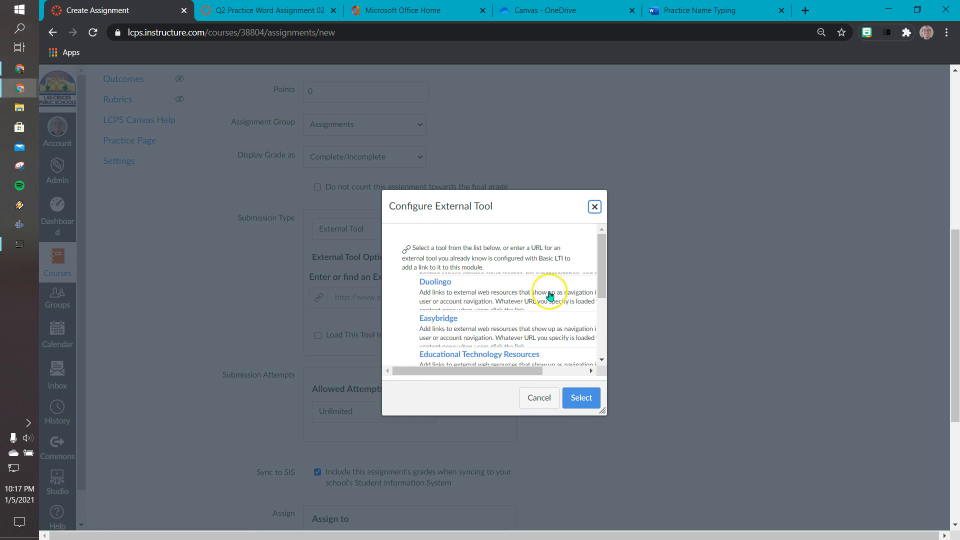
scroll(550, 295, down, 4)
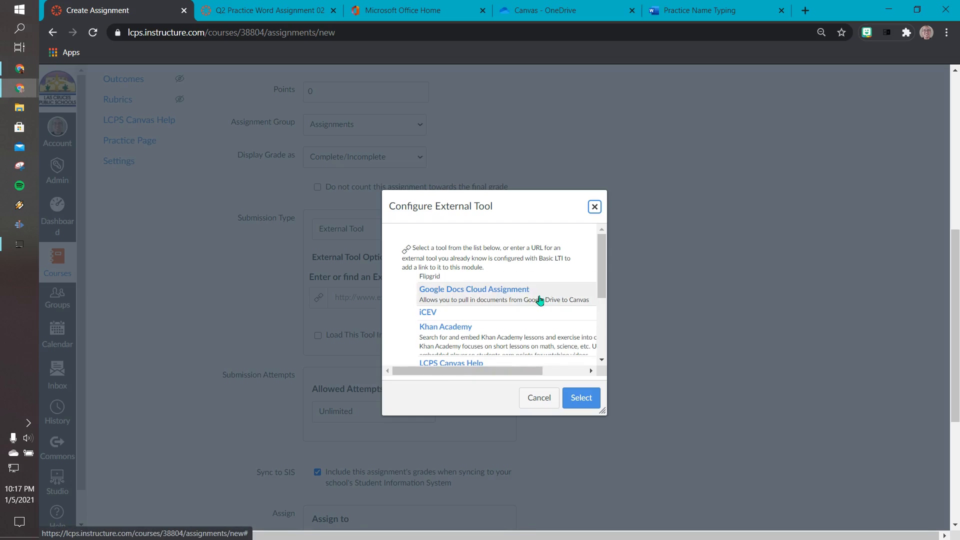
scroll(540, 300, down, 4)
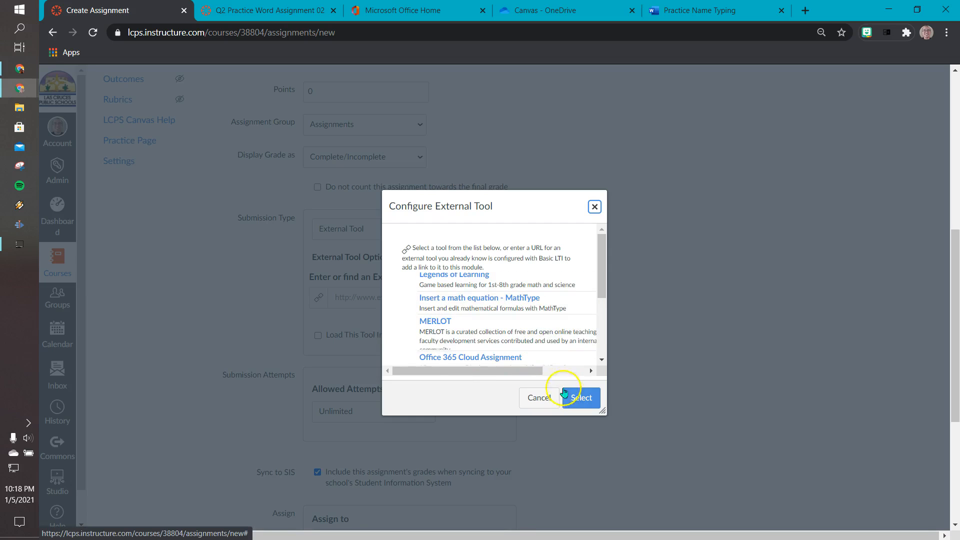
drag(603, 409, 707, 491)
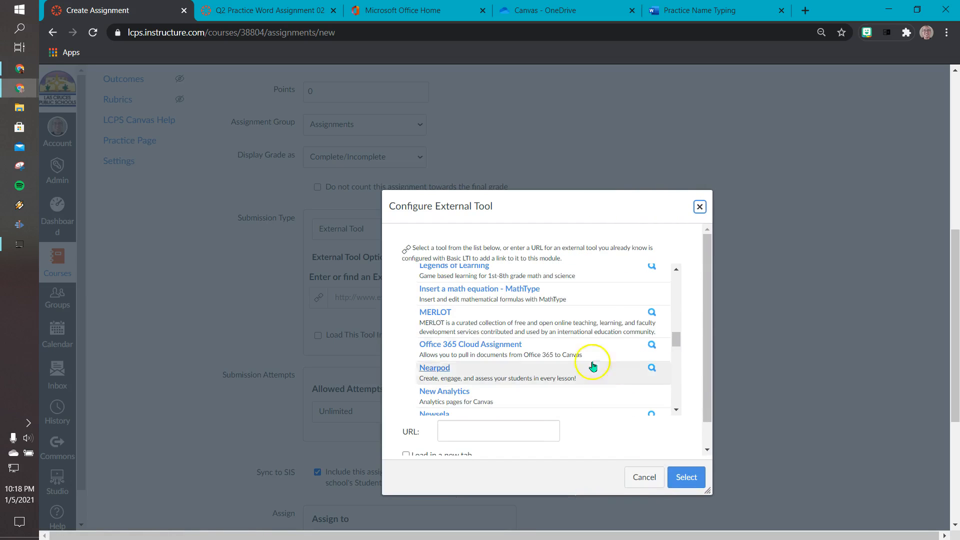
click(484, 350)
click(482, 346)
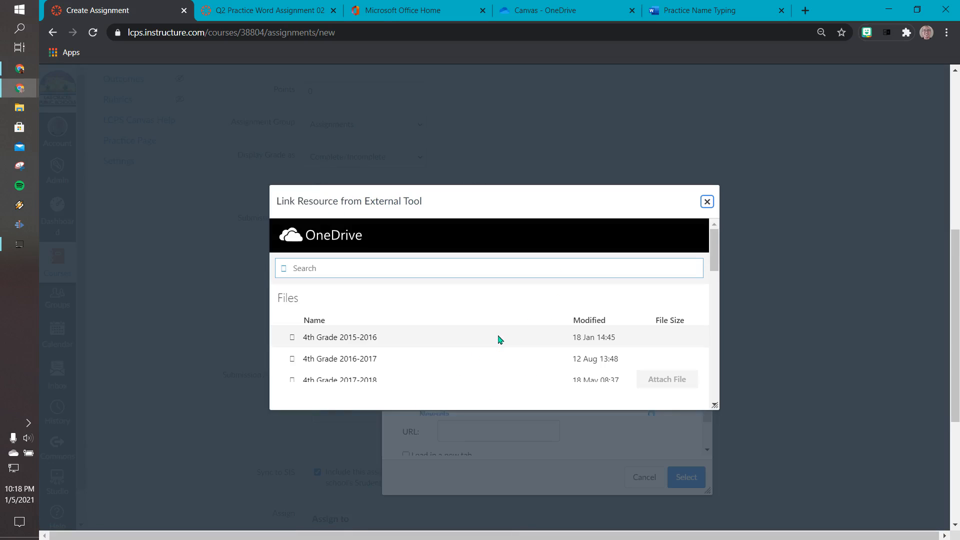
Step: Attach Practice Name Typing.docx from OneDrive's Computer Lab 20-21 folder and confirm it as the assignment's external tool resource
click(501, 326)
click(502, 328)
scroll(510, 331, down, 2)
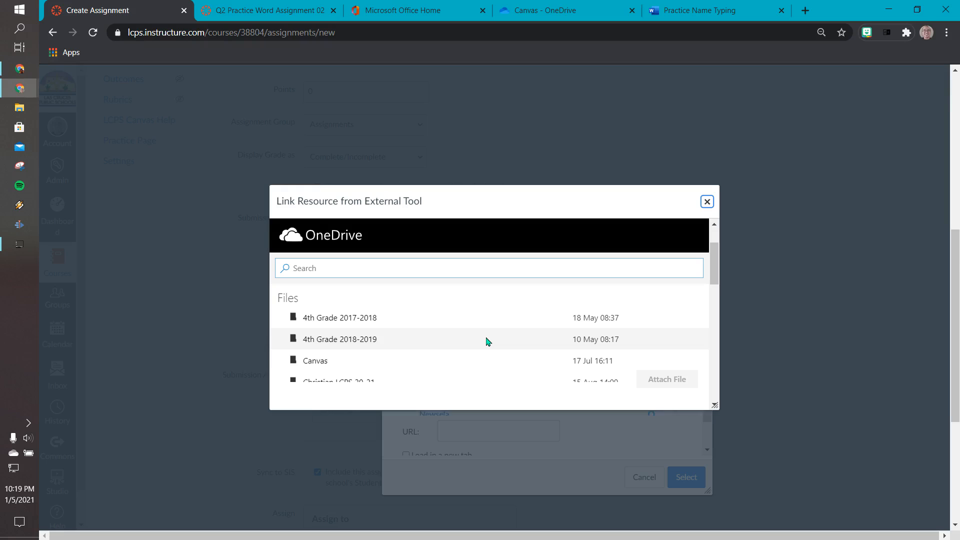
scroll(467, 336, down, 3)
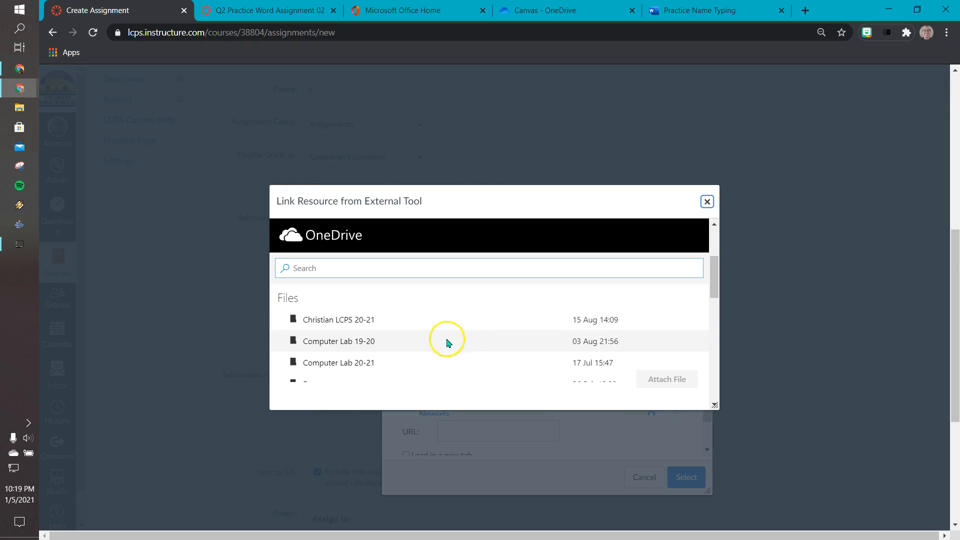
click(362, 364)
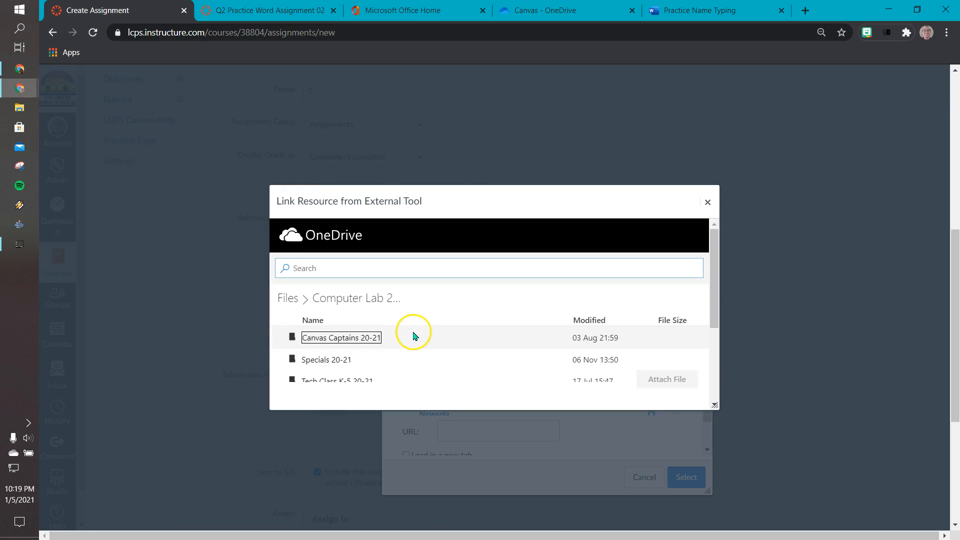
scroll(414, 336, down, 5)
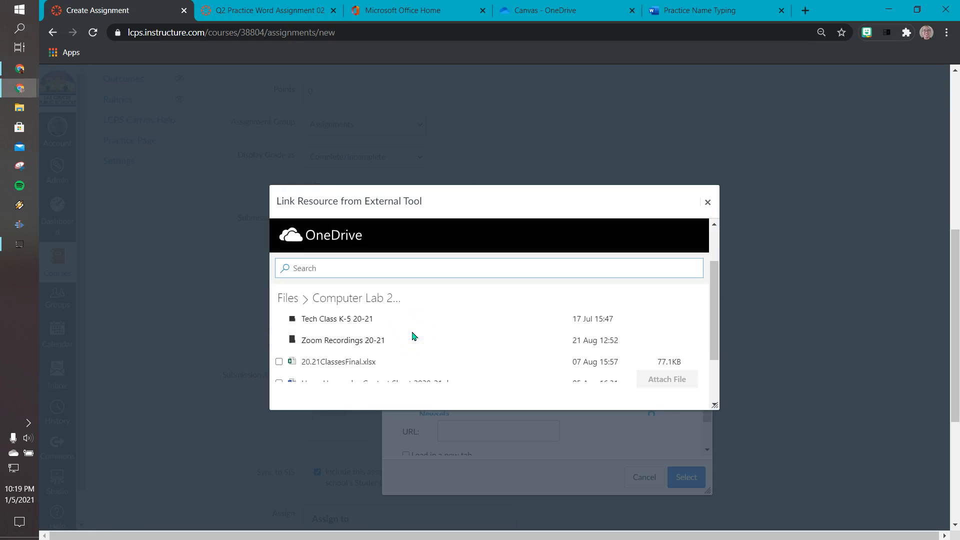
scroll(418, 333, down, 1)
scroll(419, 334, down, 2)
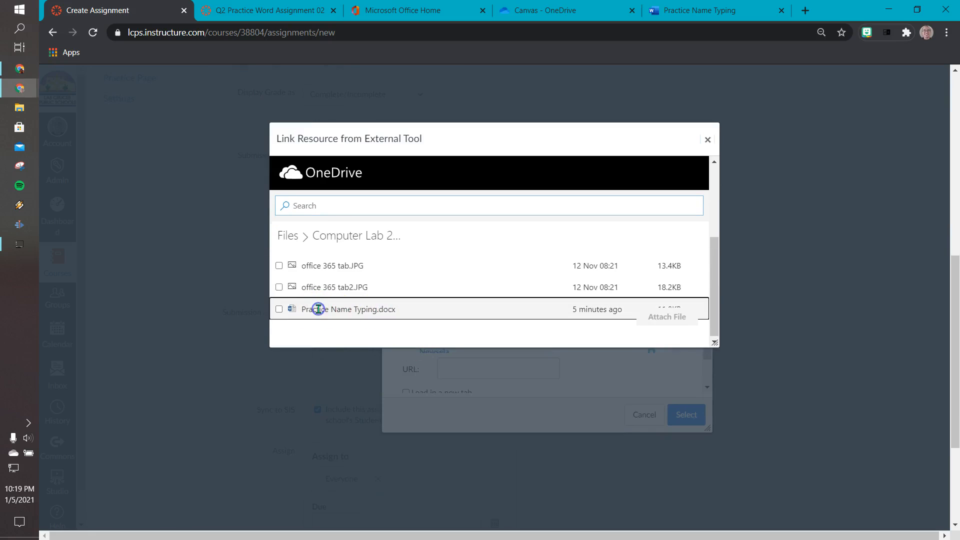
click(279, 309)
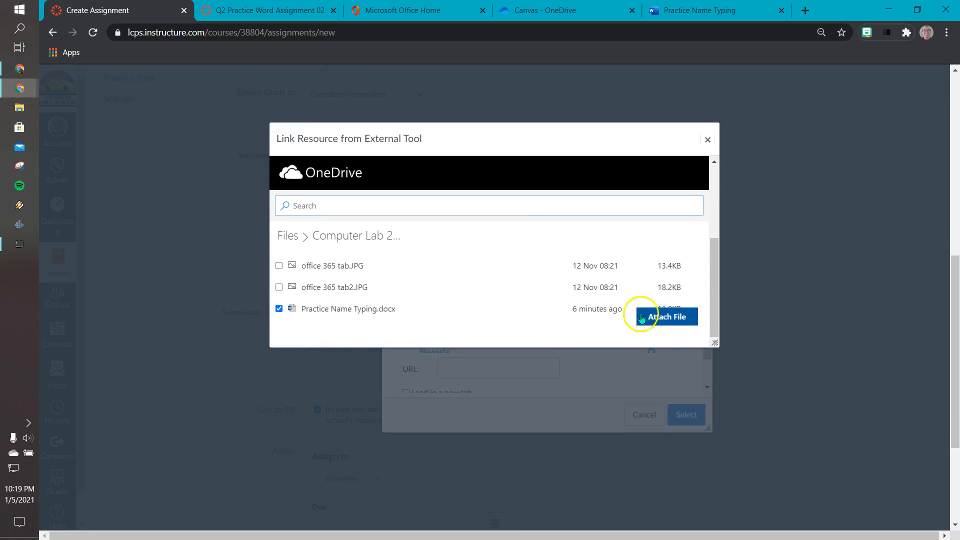
click(664, 317)
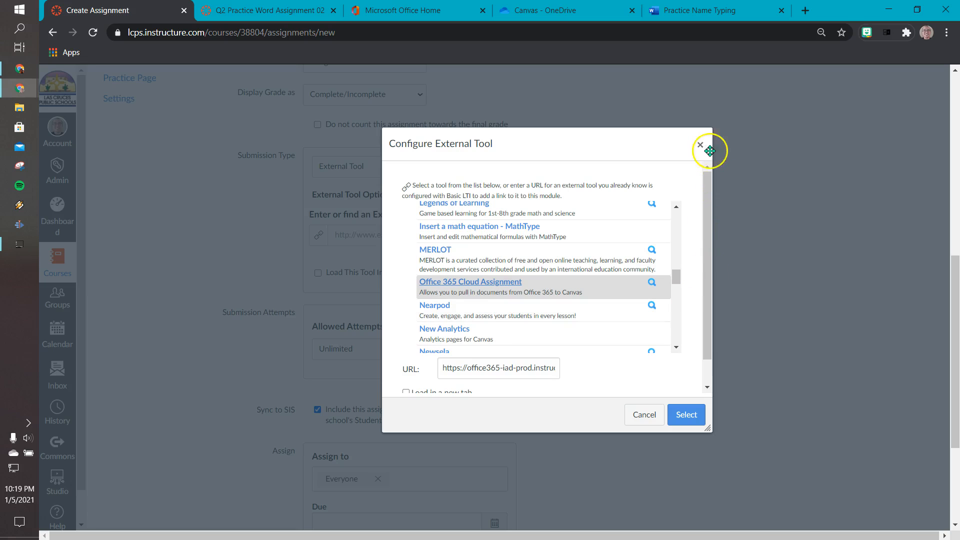
click(696, 417)
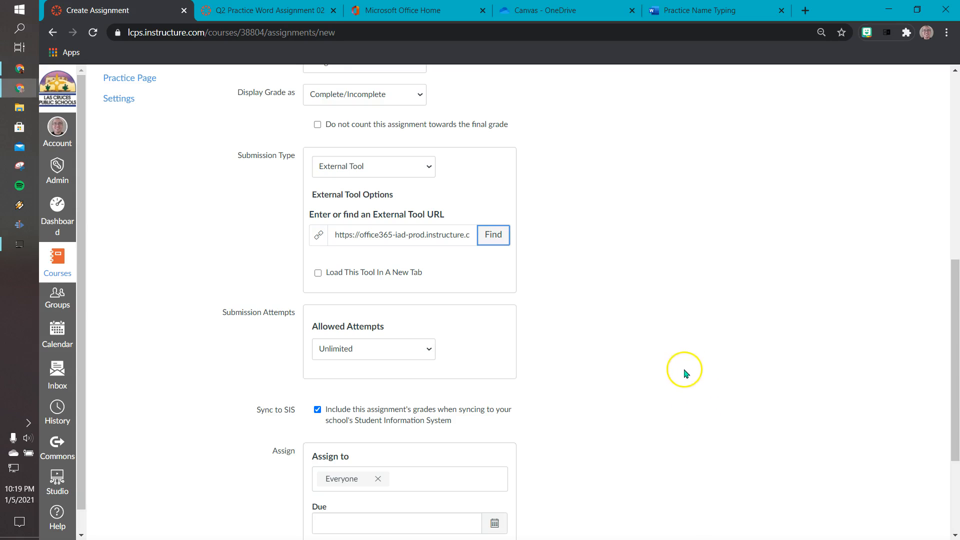
Step: Exclude the assignment's grades from Student Information System syncing and save the assignment without publishing it
scroll(647, 300, down, 3)
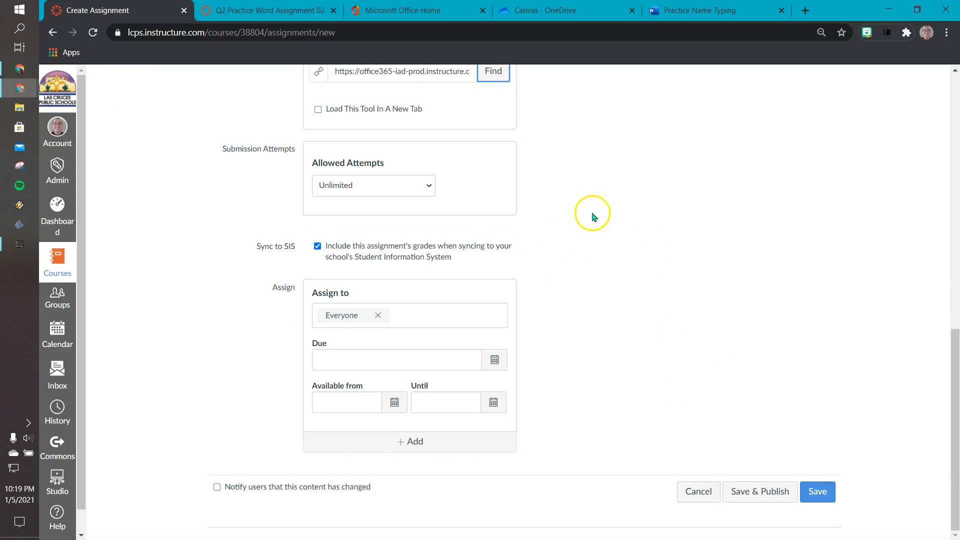
click(317, 245)
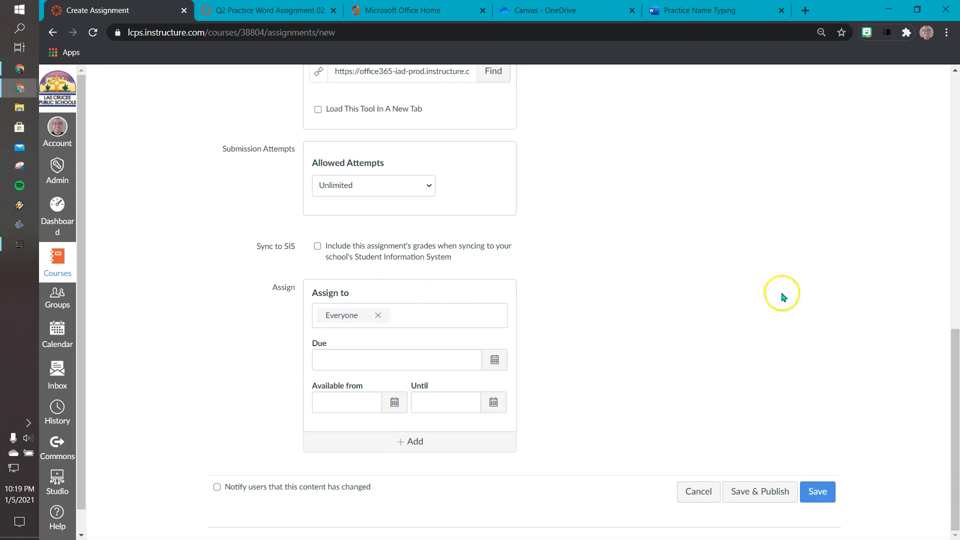
click(824, 497)
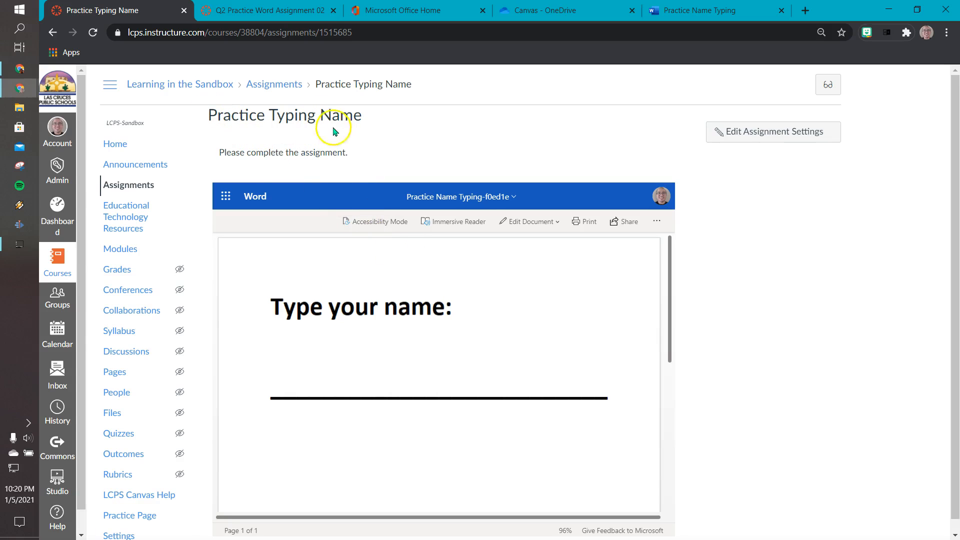
Step: Review the saved assignment's description and embedded document, and preview the assignment briefly in Student View
drag(224, 152, 419, 150)
click(420, 149)
click(419, 379)
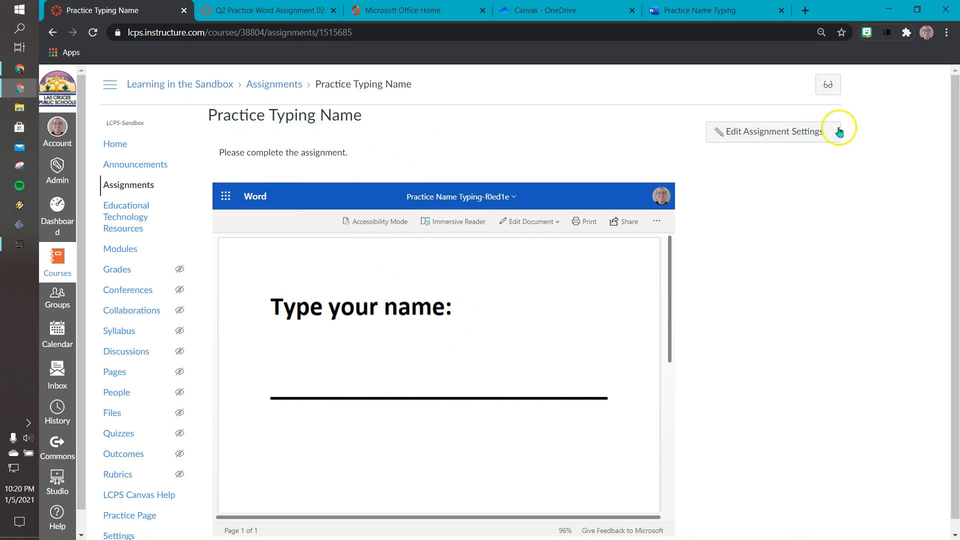
click(828, 85)
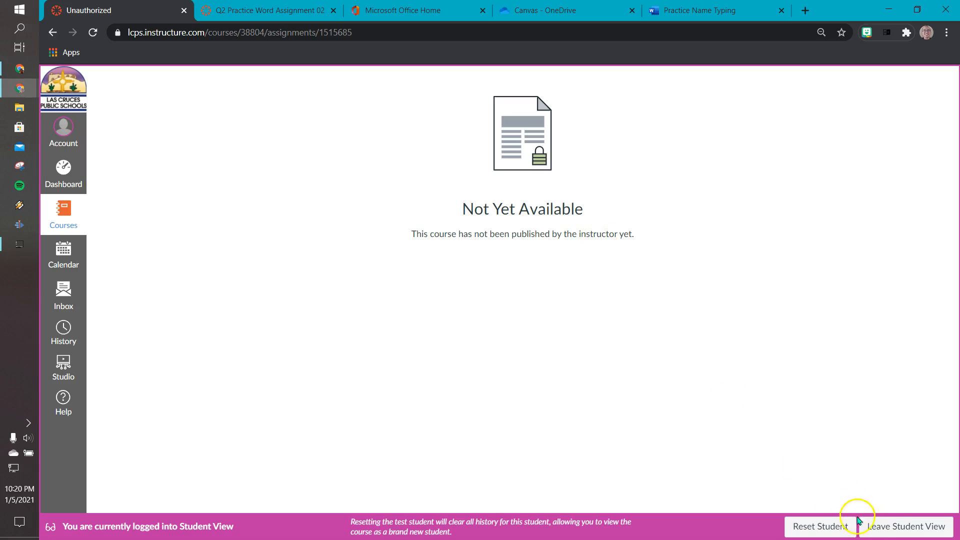
click(869, 526)
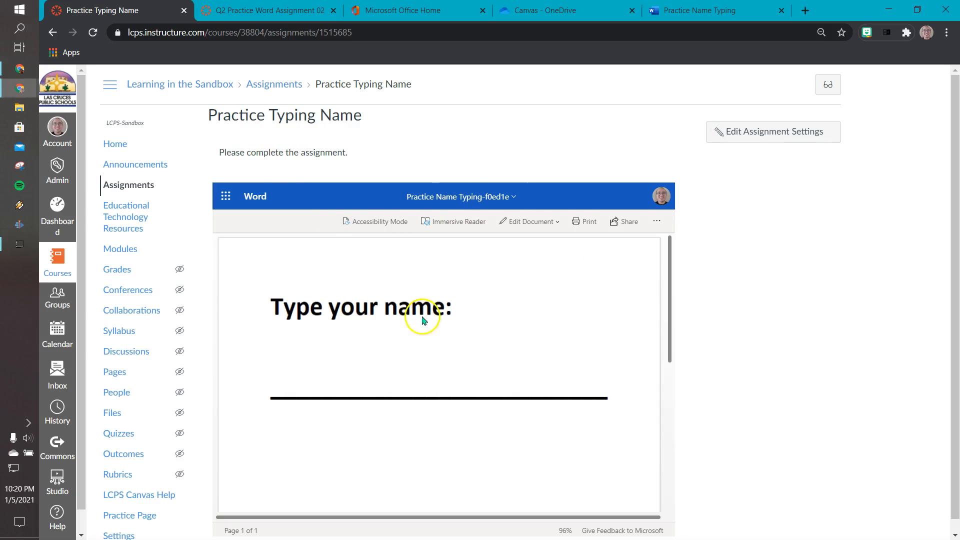
Step: Examine the embedded Word document and try to place the cursor on its blank name line
scroll(530, 315, down, 5)
scroll(500, 324, up, 5)
double_click(343, 380)
click(345, 380)
click(372, 370)
double_click(360, 392)
click(413, 338)
click(440, 242)
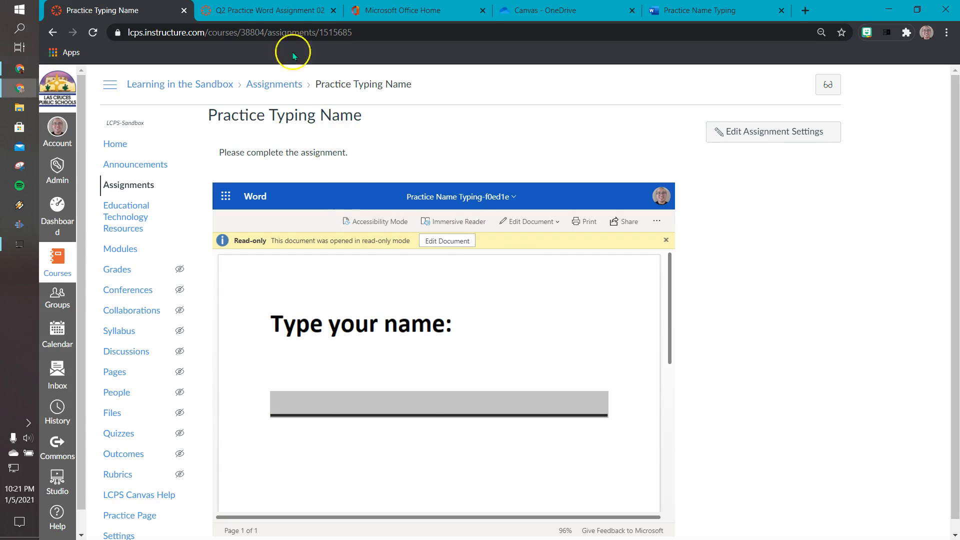
Step: Switch to the Q2 Practice Word Assignment 02 page and review its video and bilingual directions
click(255, 8)
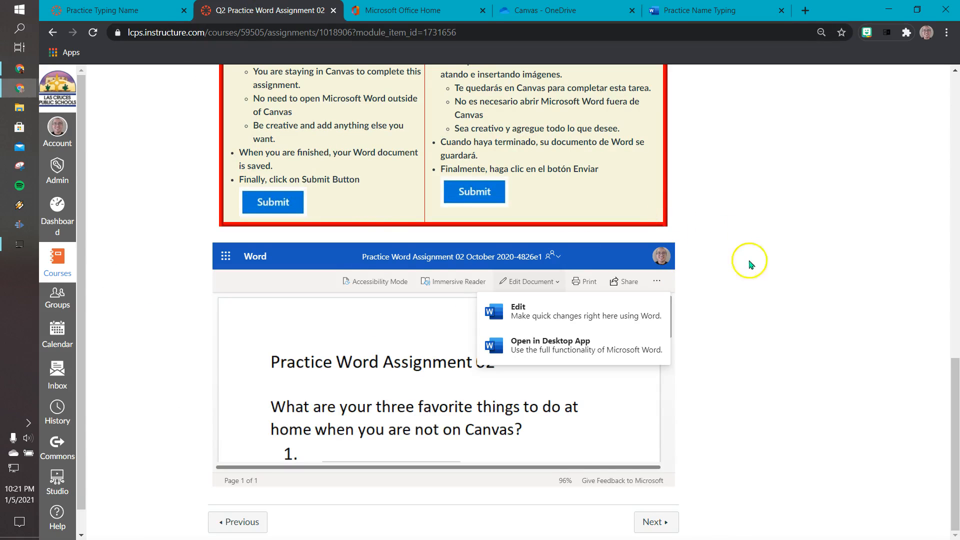
scroll(740, 270, up, 15)
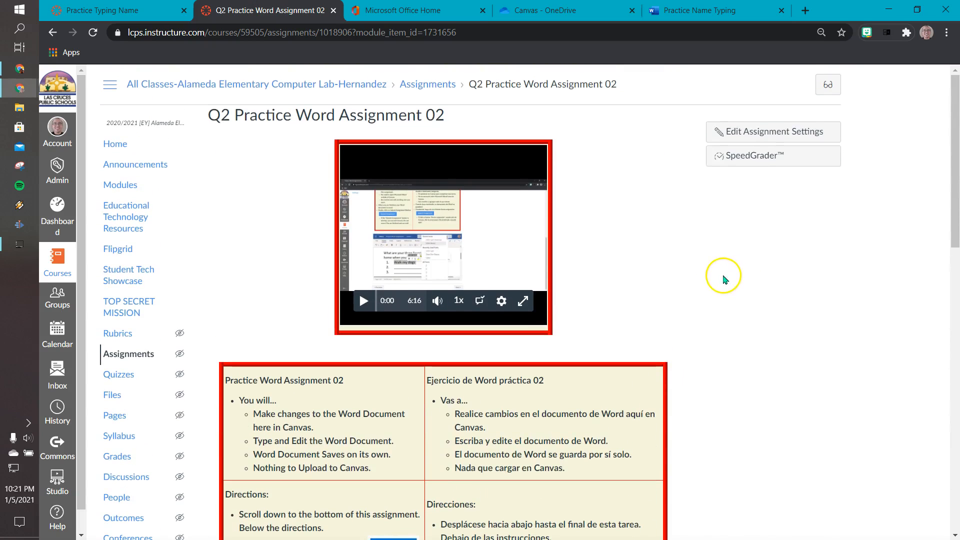
scroll(713, 271, down, 2)
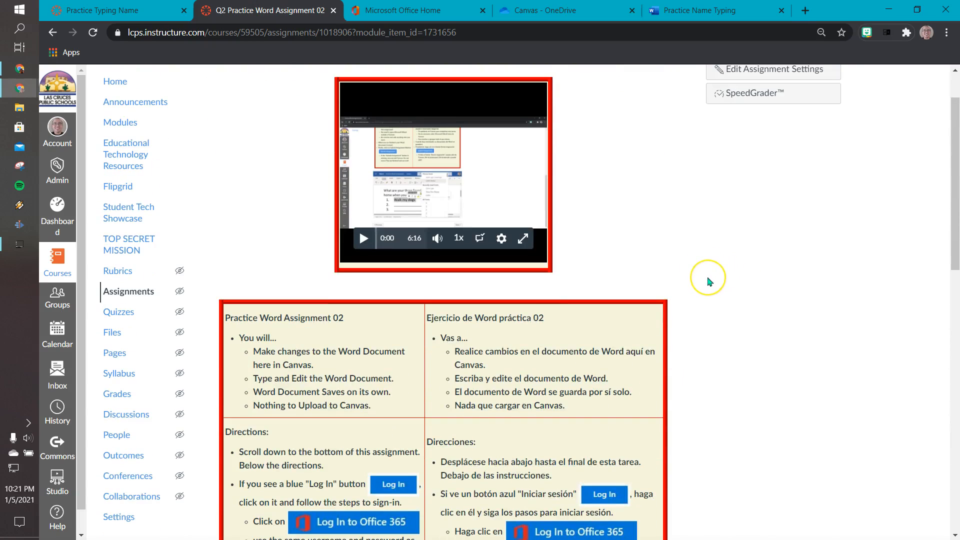
scroll(715, 278, down, 3)
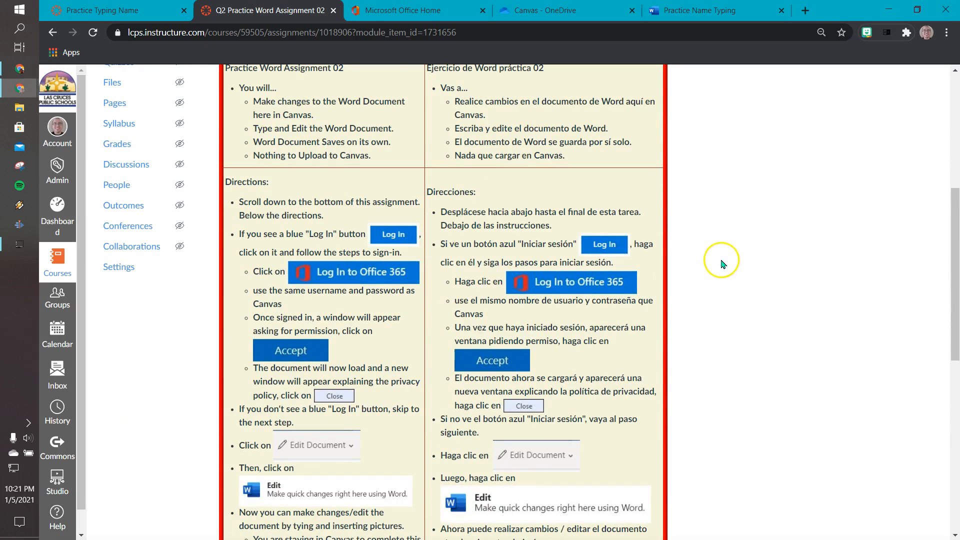
scroll(700, 240, down, 1)
Step: Open Q2 Practice Word Assignment 02 in Student View and go to the Log In section below the directions
scroll(692, 233, up, 6)
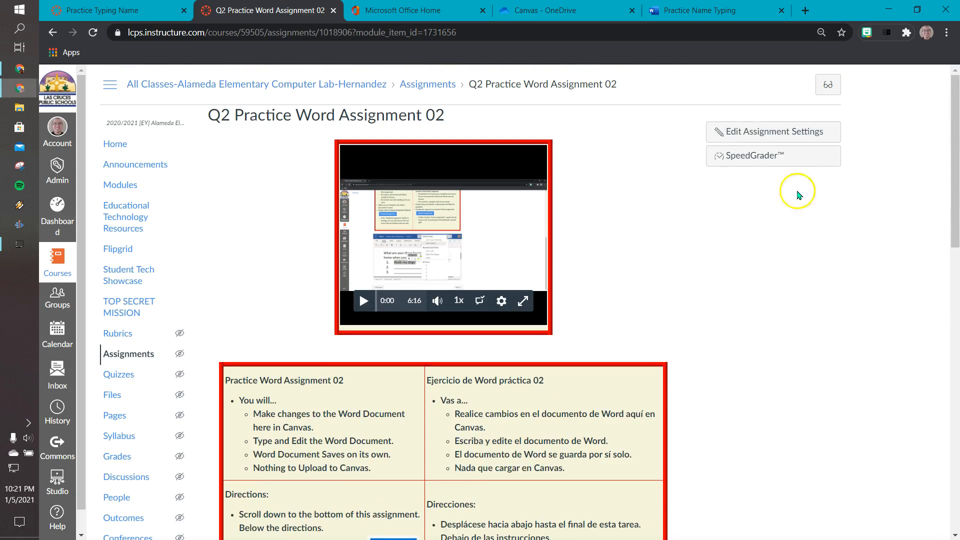
click(829, 86)
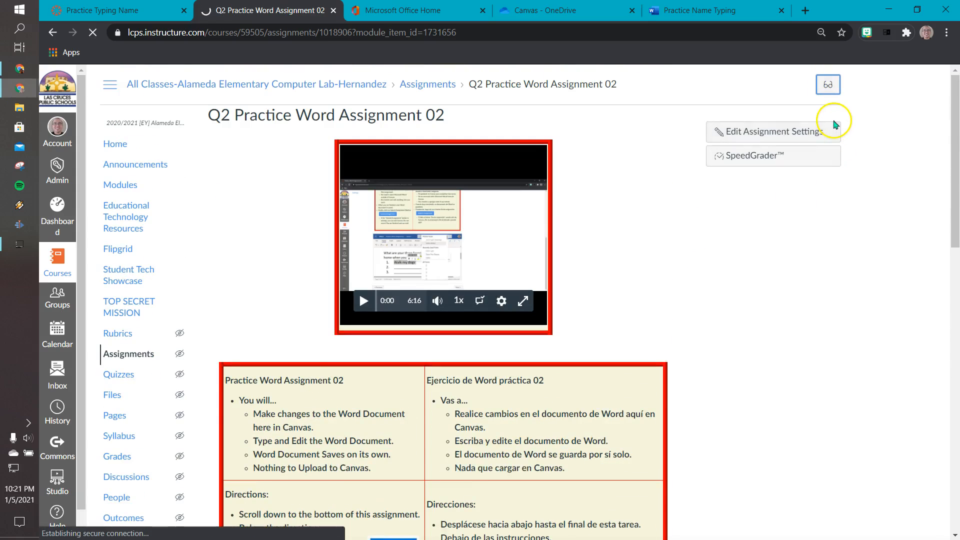
scroll(802, 333, down, 12)
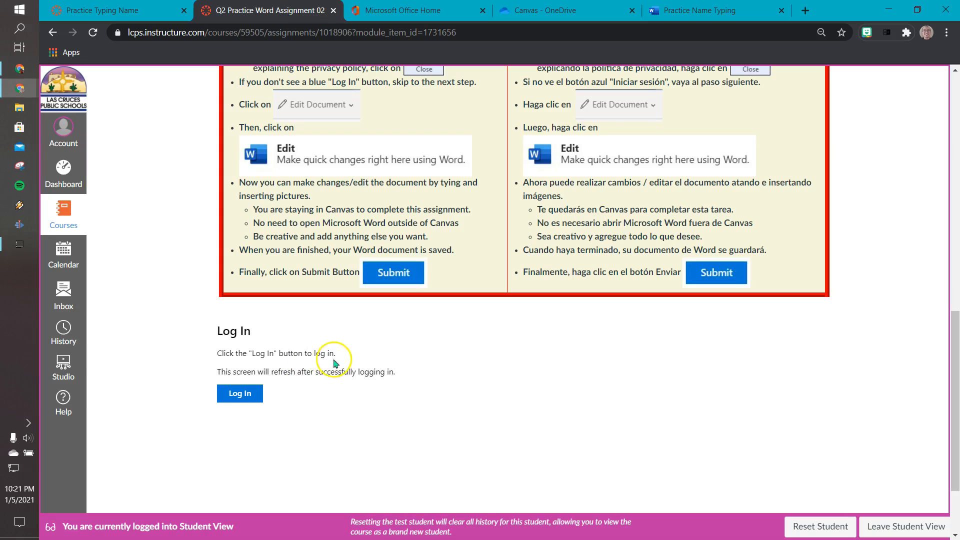
Step: Review the Office 365 sign-in, document editing and submission directions above the Log In section in Student View
click(234, 395)
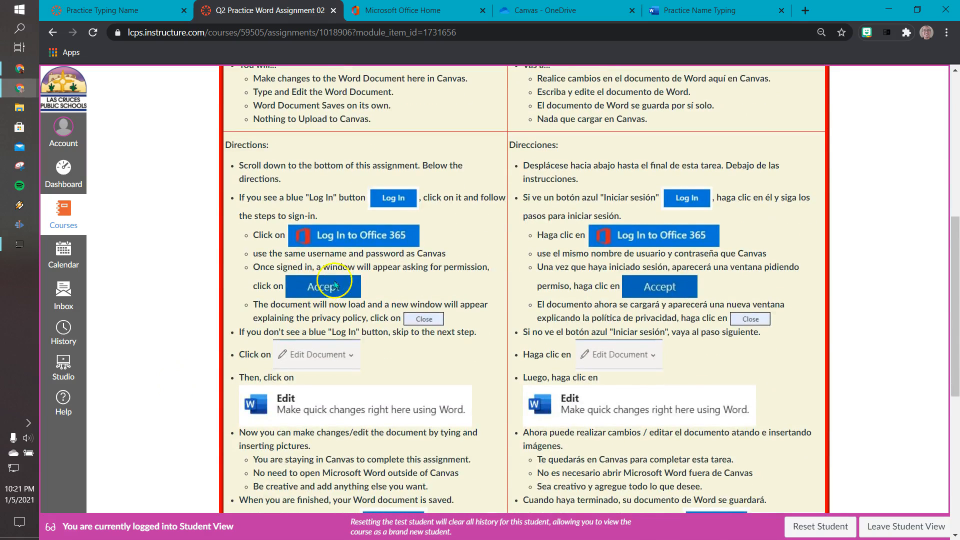
scroll(200, 255, down, 2)
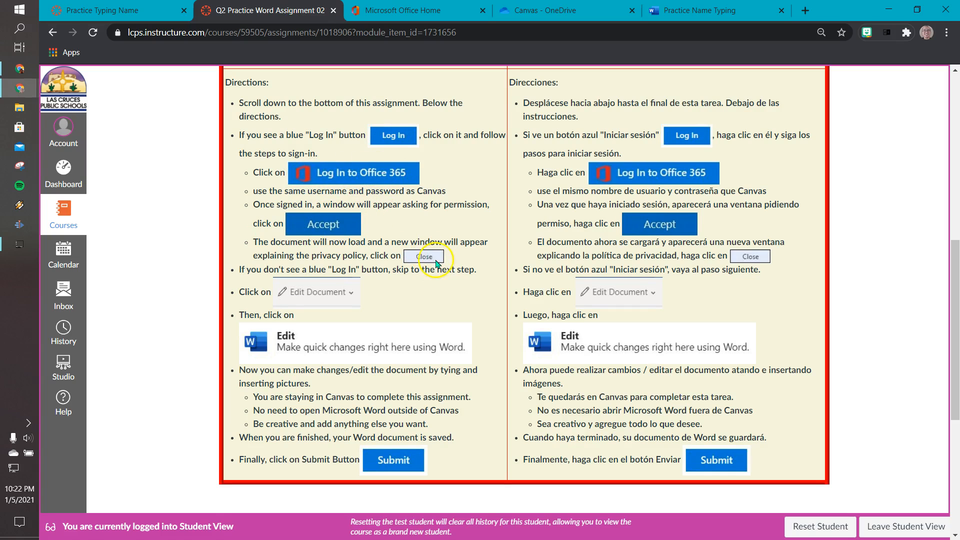
scroll(435, 254, down, 4)
scroll(468, 249, down, 2)
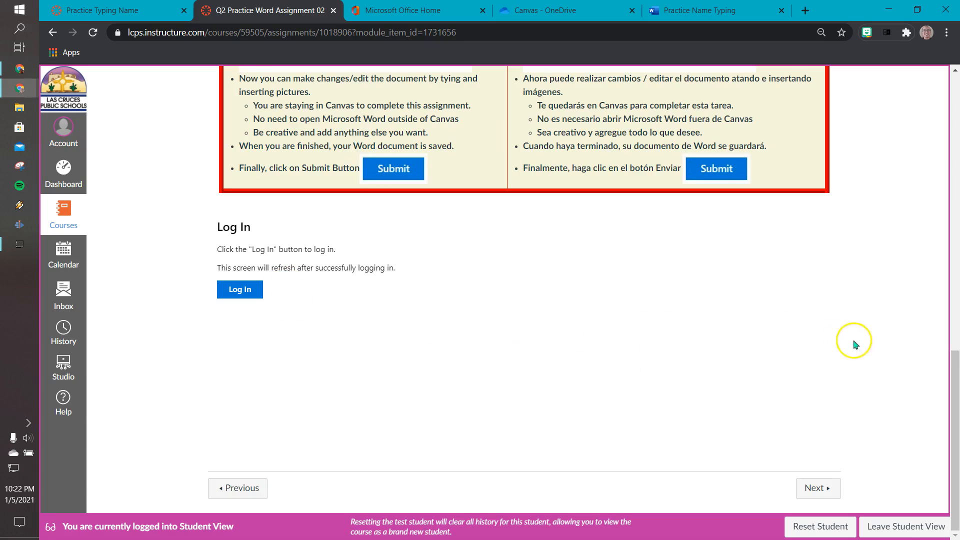
Step: Leave Student View and open the embedded Practice Word Assignment 02 document for editing inside Canvas
click(897, 526)
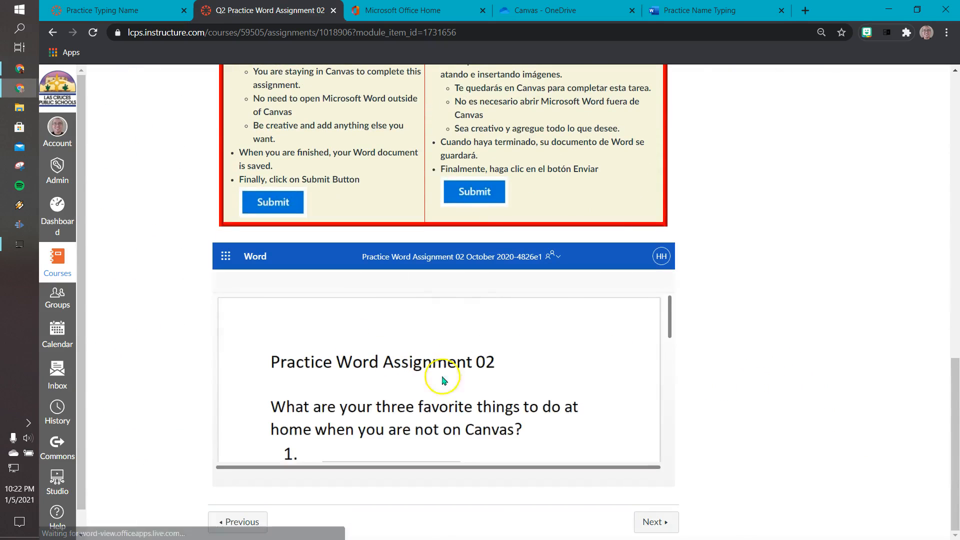
scroll(443, 380, down, 3)
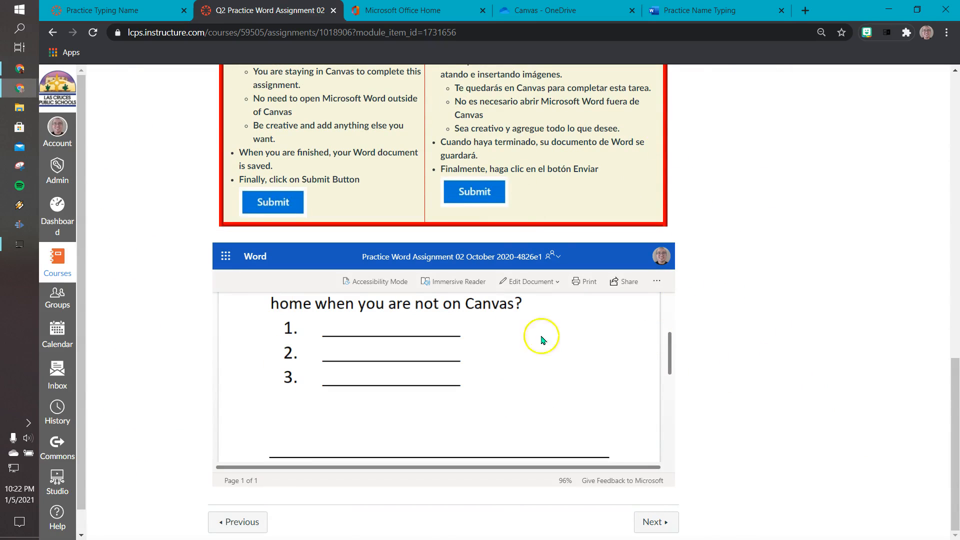
scroll(570, 339, up, 2)
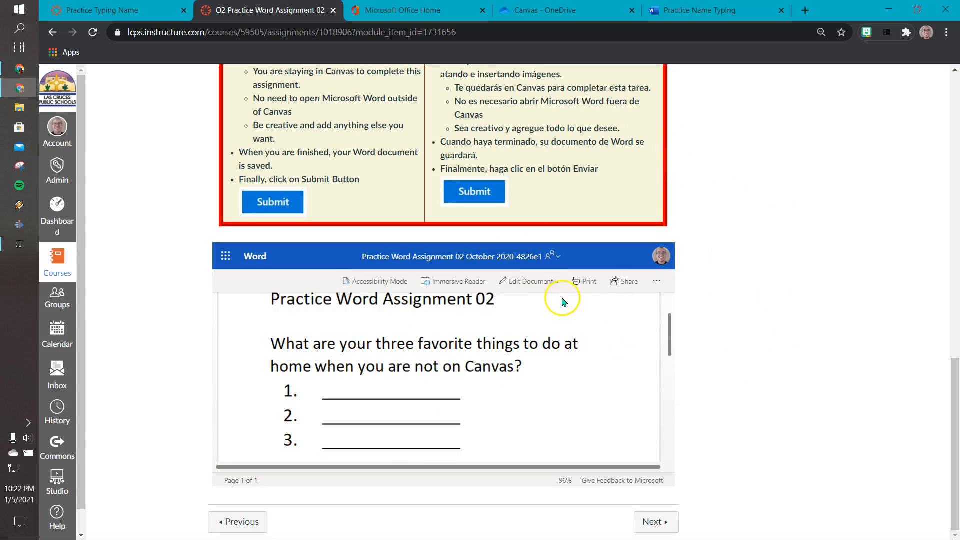
click(552, 282)
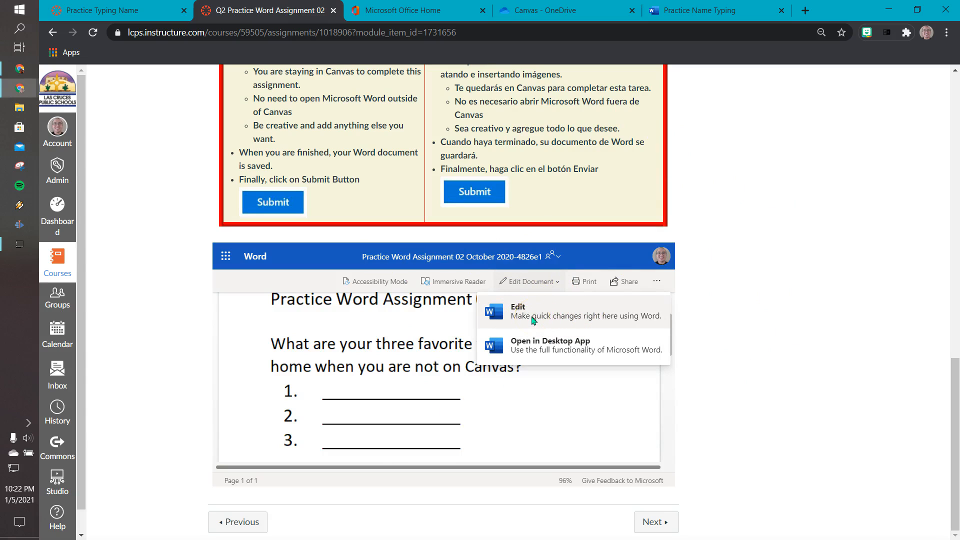
click(556, 316)
click(535, 315)
click(535, 315)
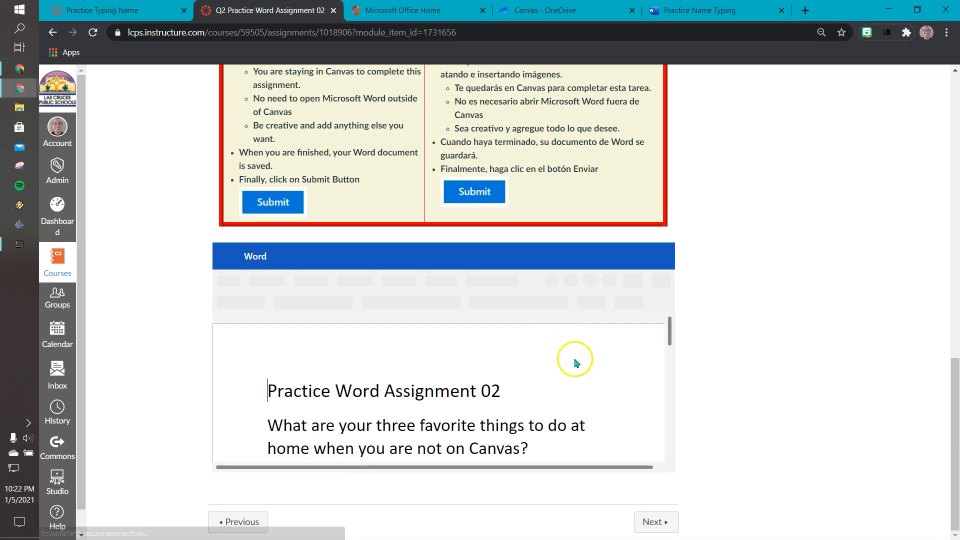
Step: Examine the editable worksheet's title, question and three numbered answer lines in the embedded Word editor
scroll(558, 389, down, 2)
scroll(546, 414, down, 3)
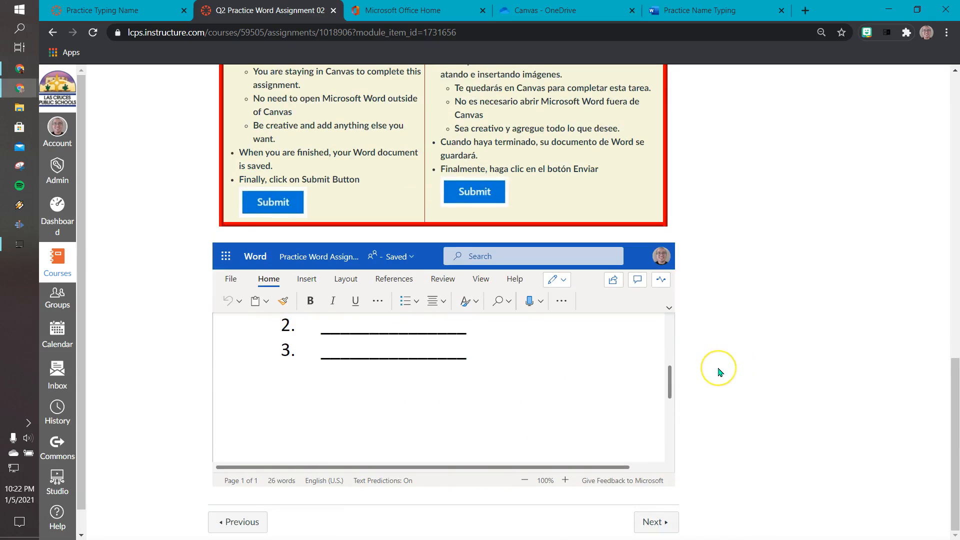
scroll(718, 371, up, 1)
scroll(700, 376, down, 1)
drag(672, 381, 669, 348)
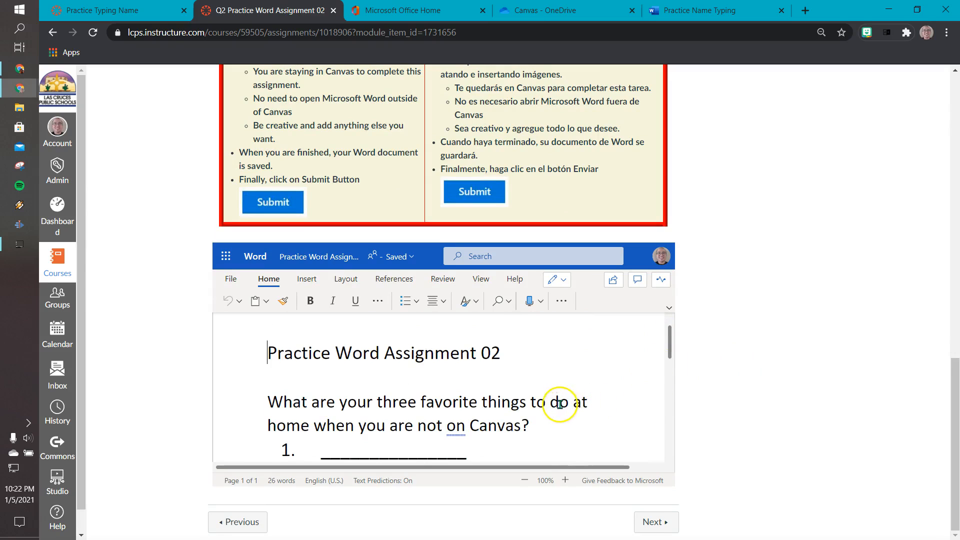
scroll(559, 404, down, 1)
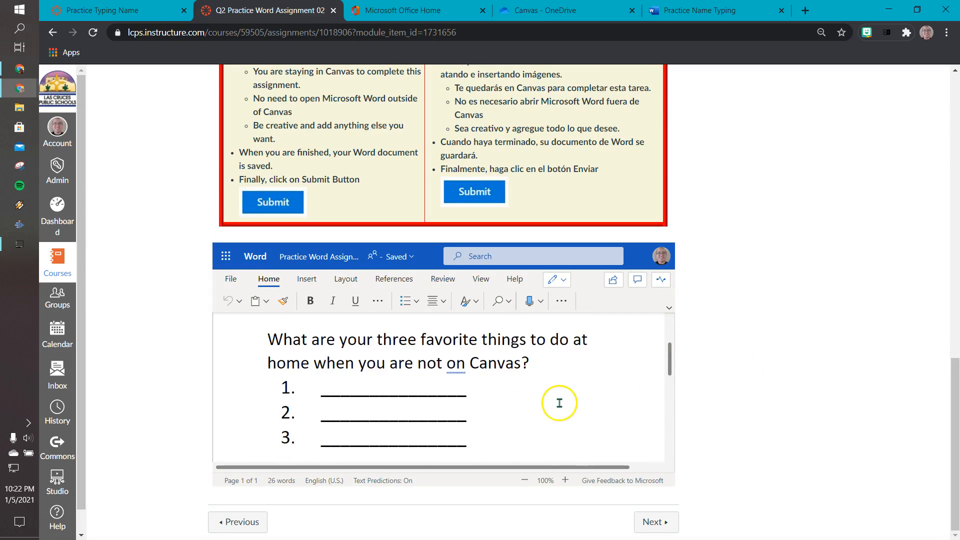
click(528, 414)
click(538, 393)
Step: Go to the preceding module page and return to the embedded document of Q2 Practice Word Assignment 02
click(239, 523)
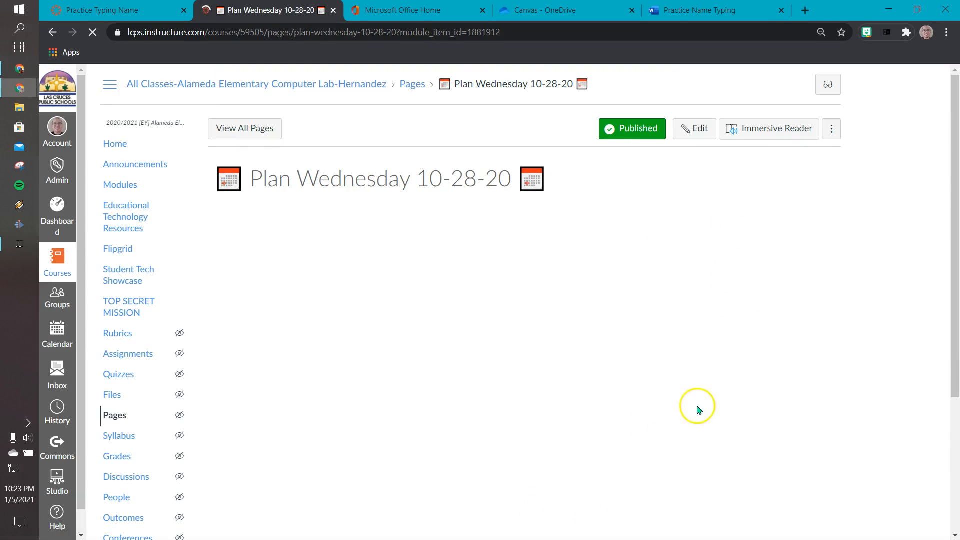
scroll(825, 400, down, 4)
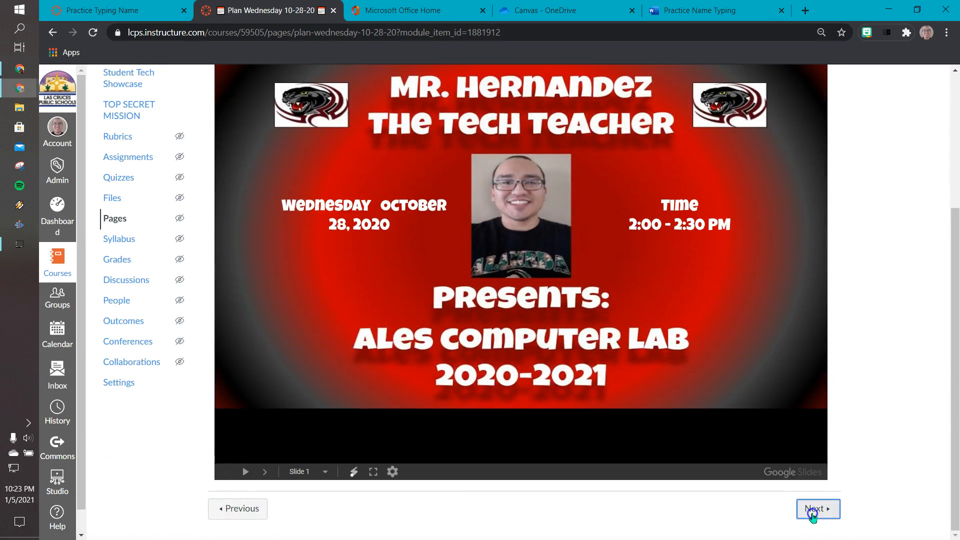
click(813, 507)
scroll(825, 350, down, 15)
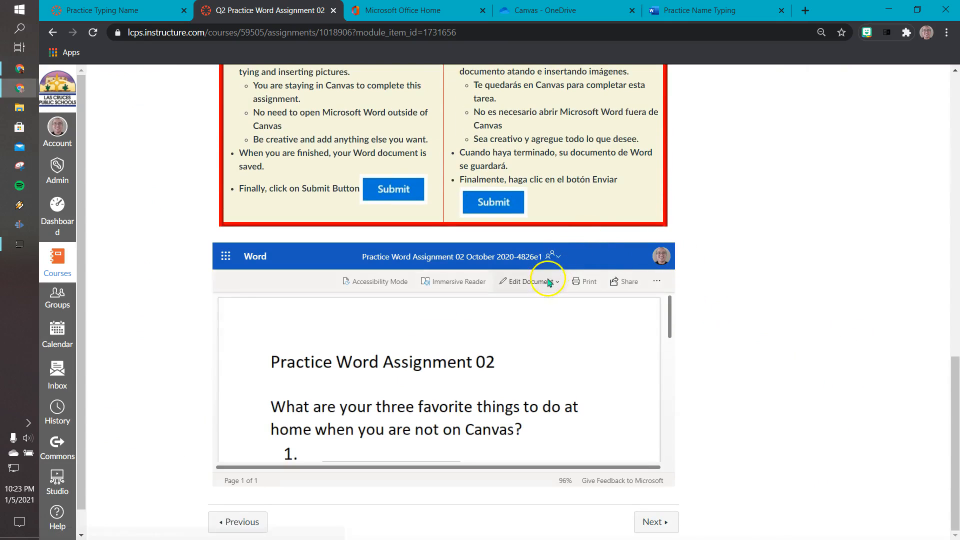
Step: Point out the two Edit Document options on the reloaded worksheet and choose Edit for quick changes in the embedded Word
click(555, 281)
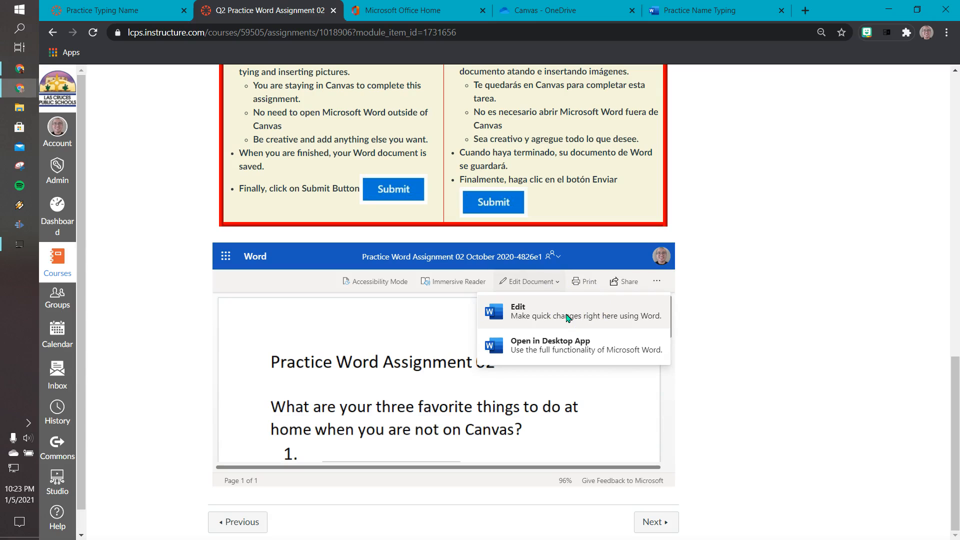
click(568, 314)
click(550, 352)
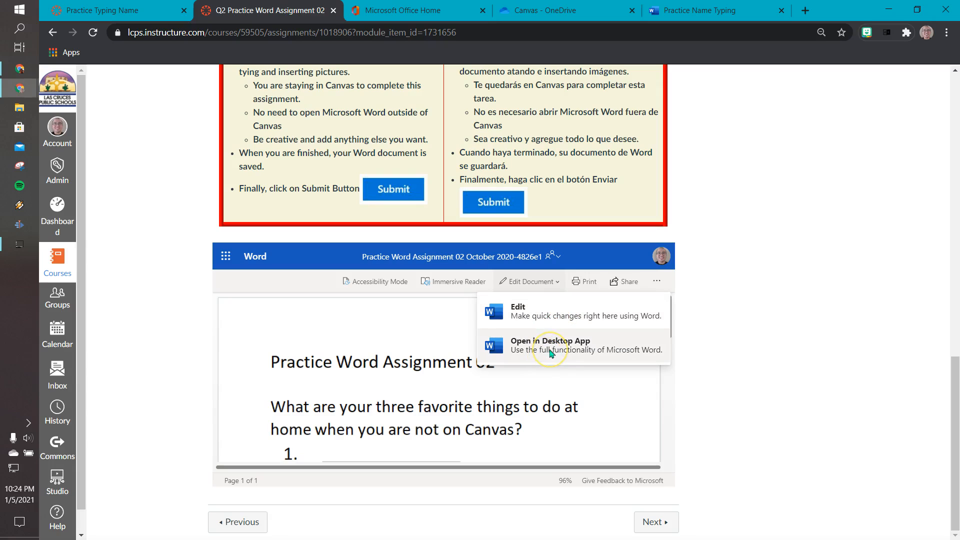
click(548, 353)
click(582, 351)
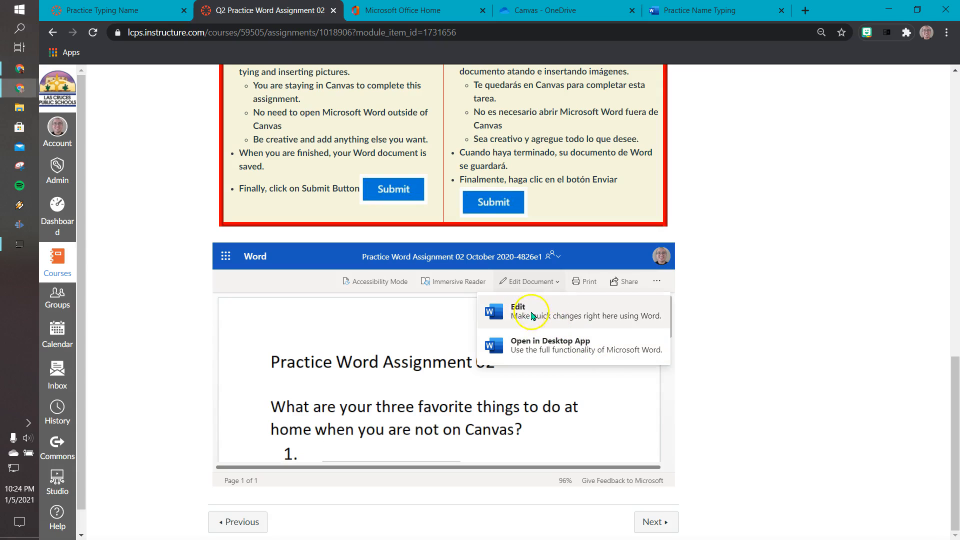
click(545, 320)
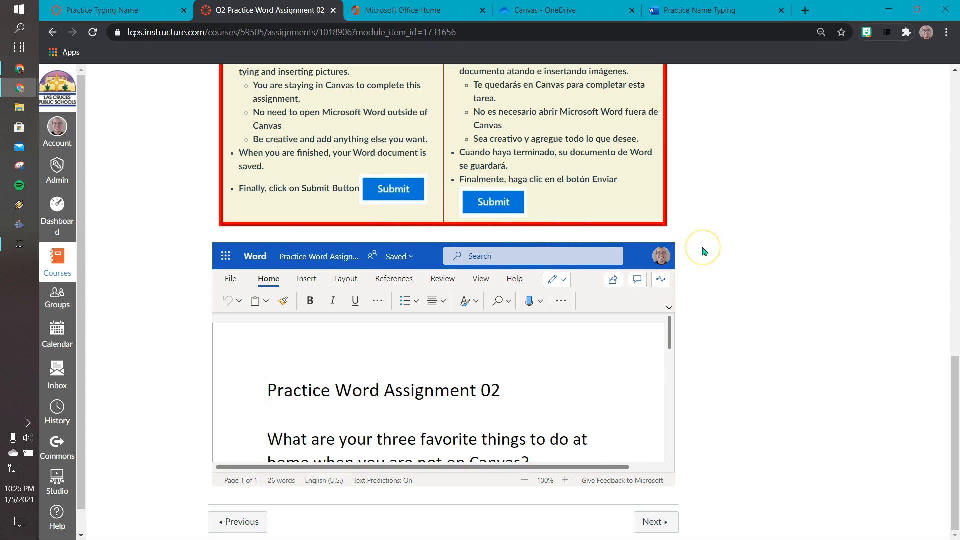
Step: Look over the worksheet in editing mode and review the assignment's directions back up to the page title
click(473, 404)
scroll(540, 360, down, 2)
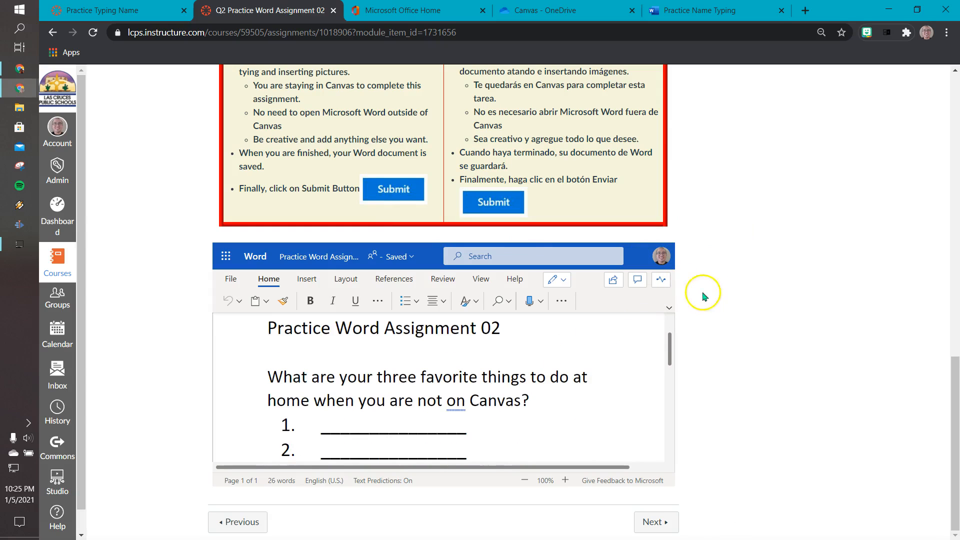
click(708, 255)
scroll(710, 260, up, 10)
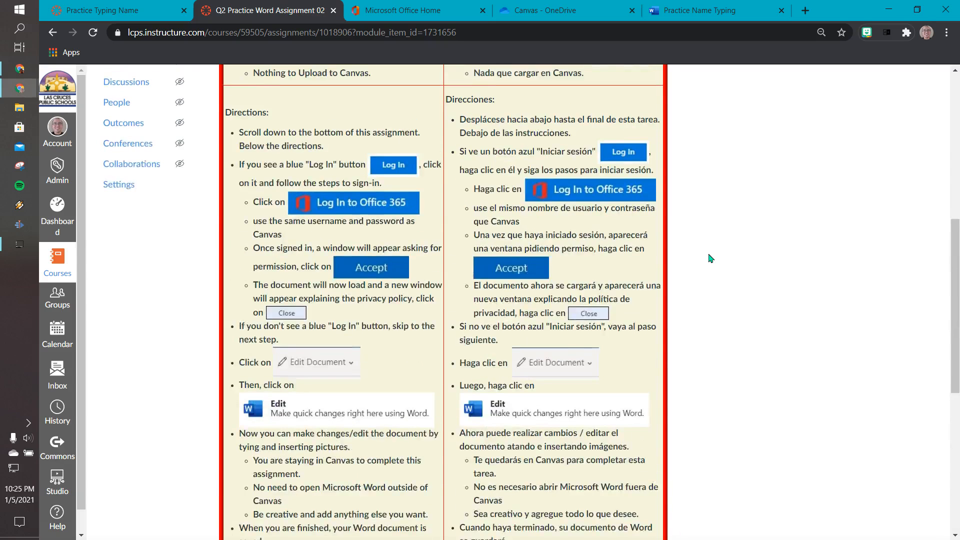
scroll(707, 270, up, 5)
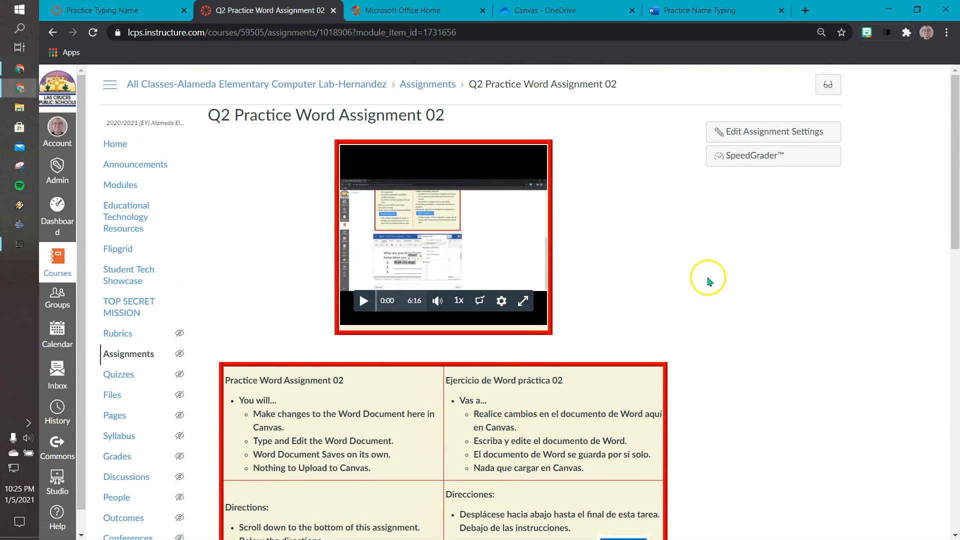
click(700, 262)
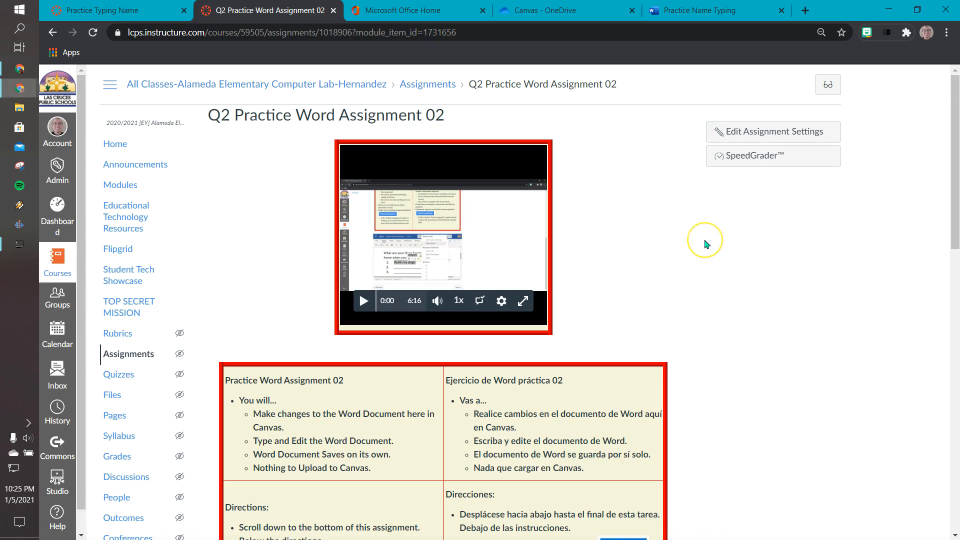
Step: Open SpeedGrader for Q2 Practice Word Assignment 02 and review the first student's submitted worksheet
click(758, 163)
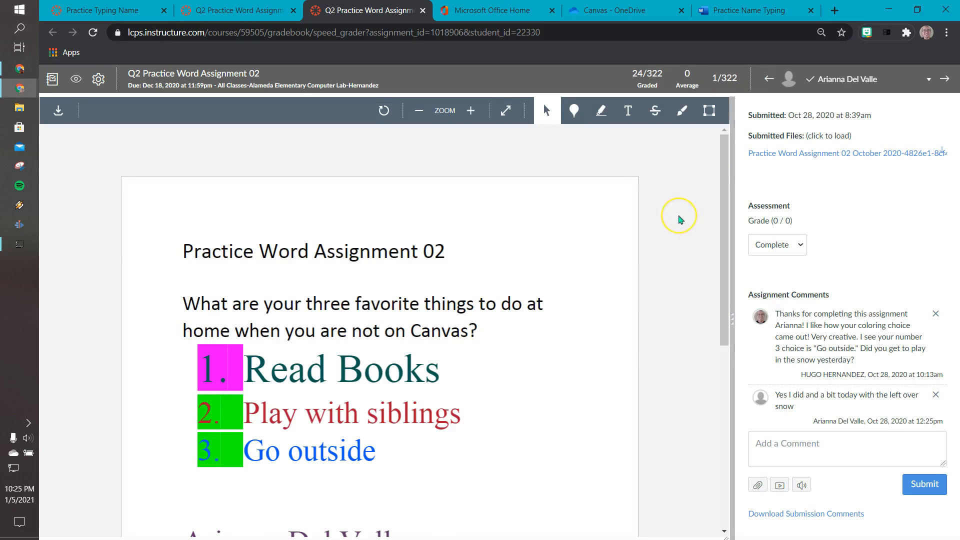
scroll(679, 221, down, 5)
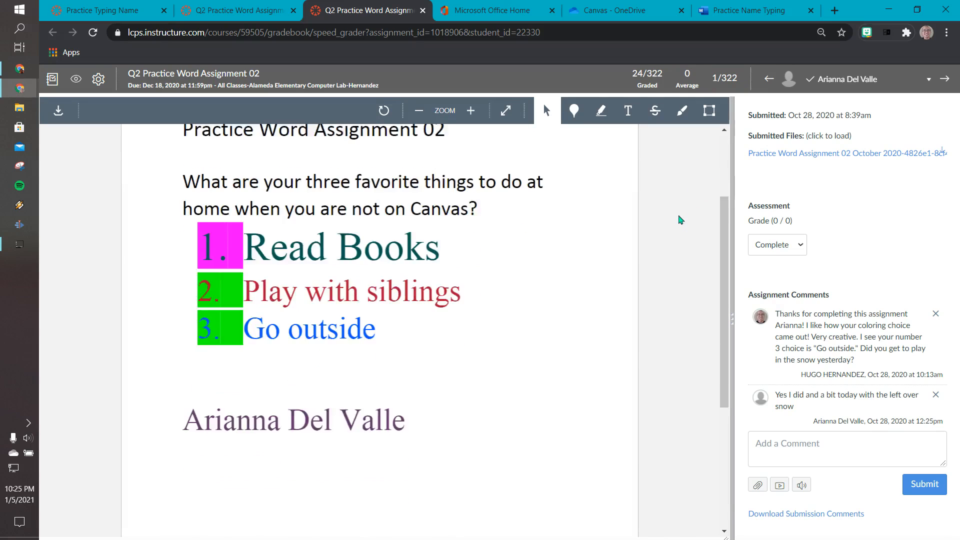
scroll(670, 225, up, 5)
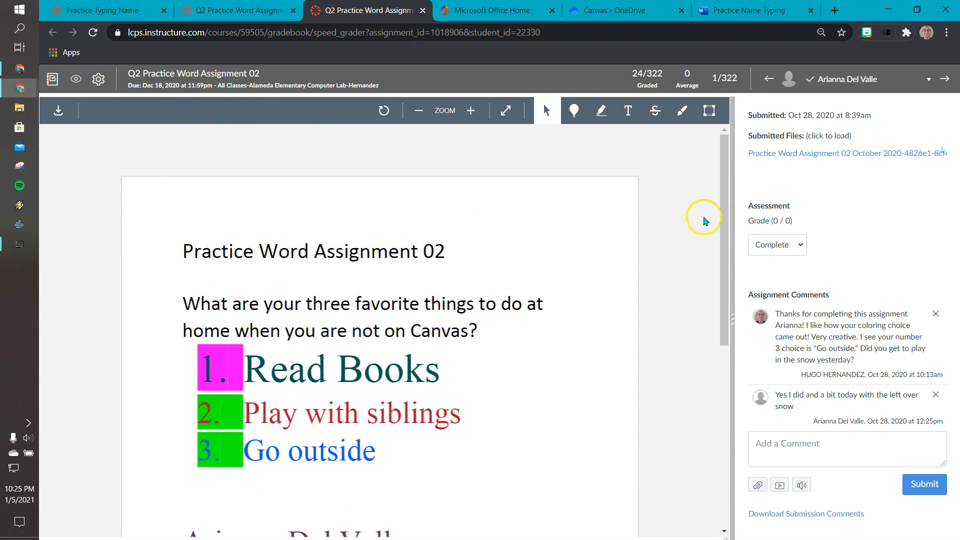
Step: Switch SpeedGrader to the second student in the list and examine that student's submitted answers
click(928, 79)
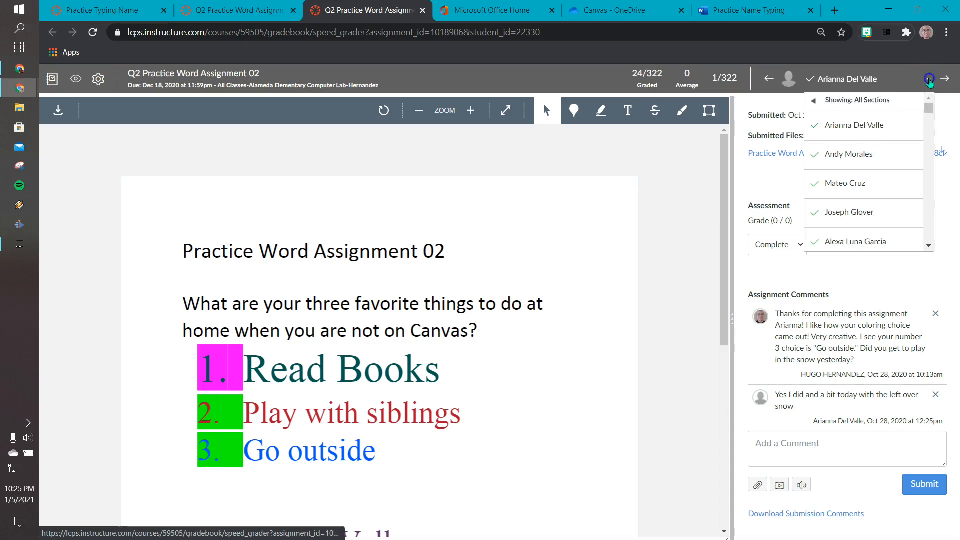
click(872, 154)
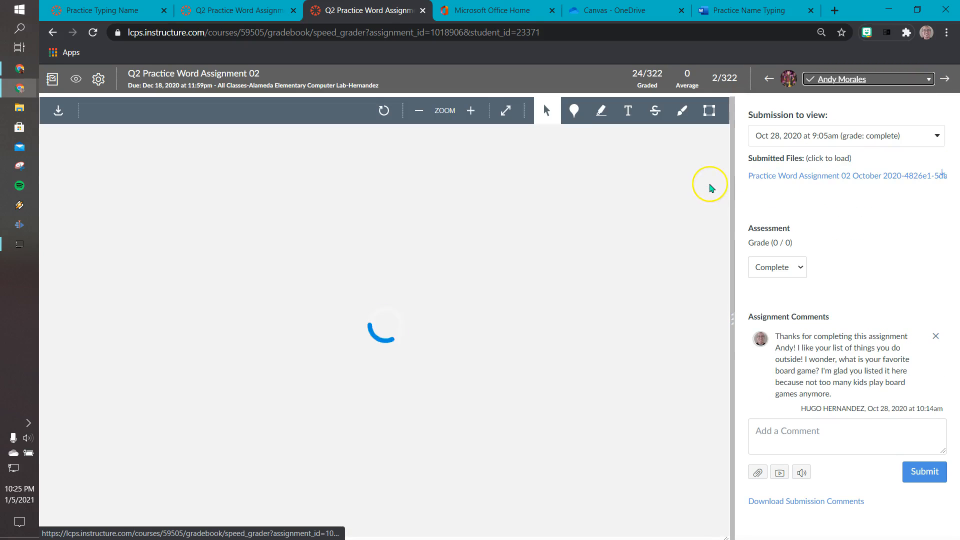
scroll(694, 233, down, 1)
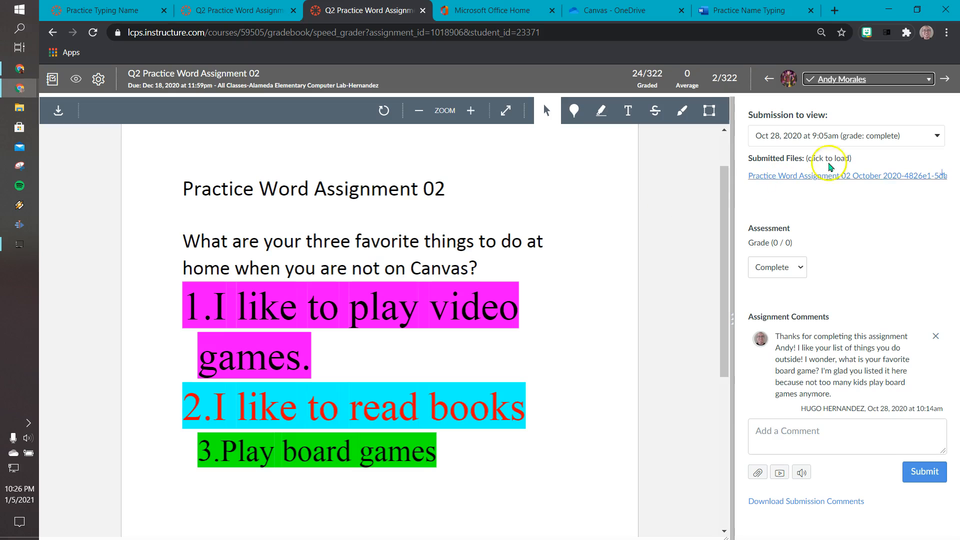
Step: Browse the list of students in SpeedGrader and close it, staying on the second student's submission
click(926, 81)
scroll(895, 150, down, 3)
scroll(892, 187, up, 3)
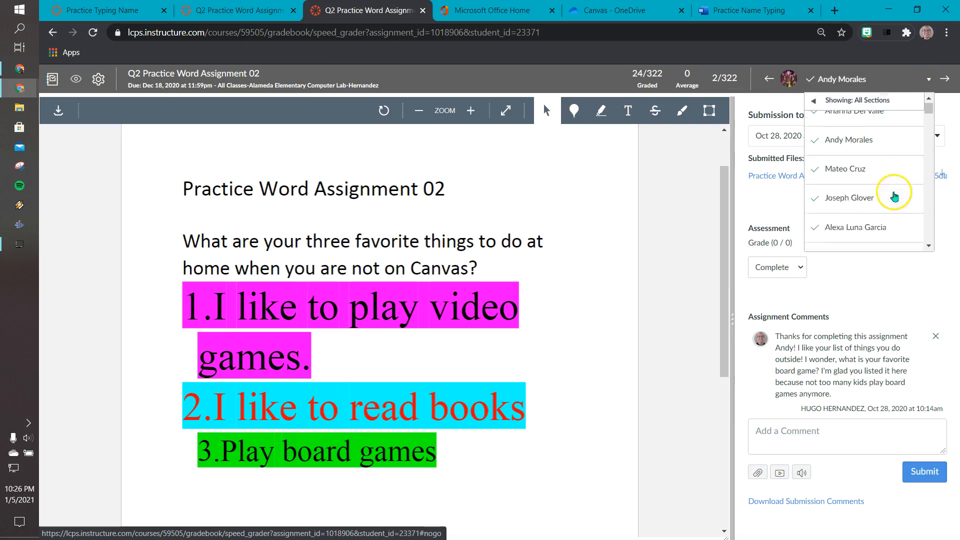
click(929, 103)
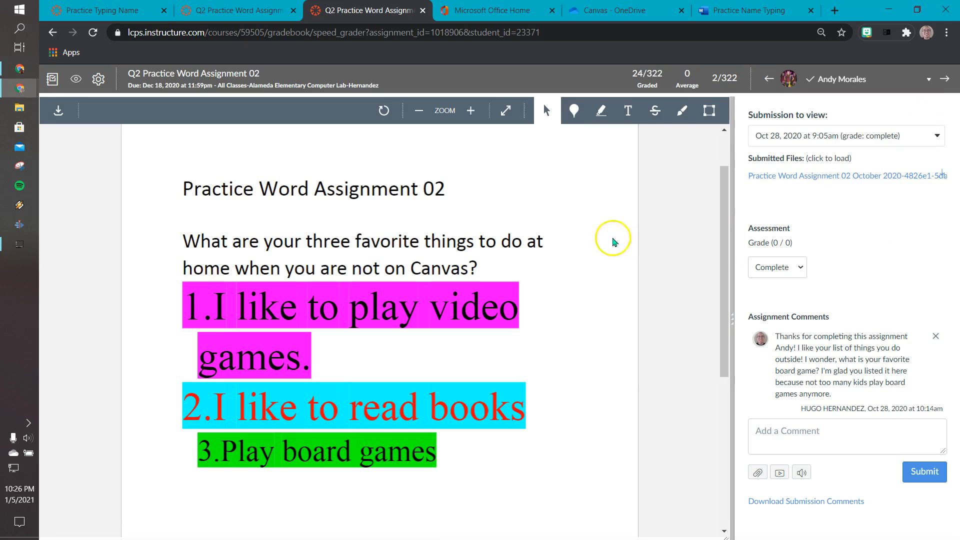
Step: Return to the Q2 Practice Word Assignment 02 page and go down to its embedded Word document
click(251, 11)
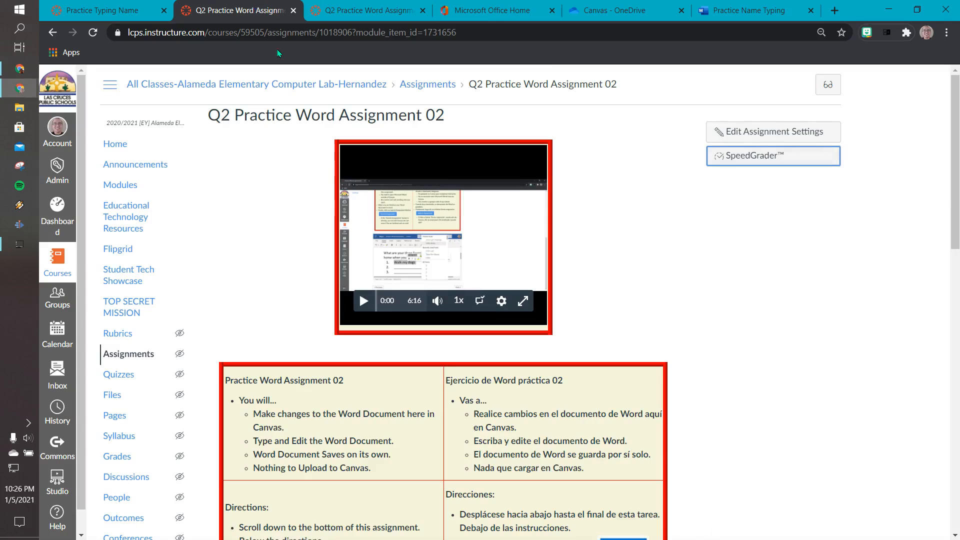
scroll(549, 269, down, 1)
scroll(550, 269, down, 15)
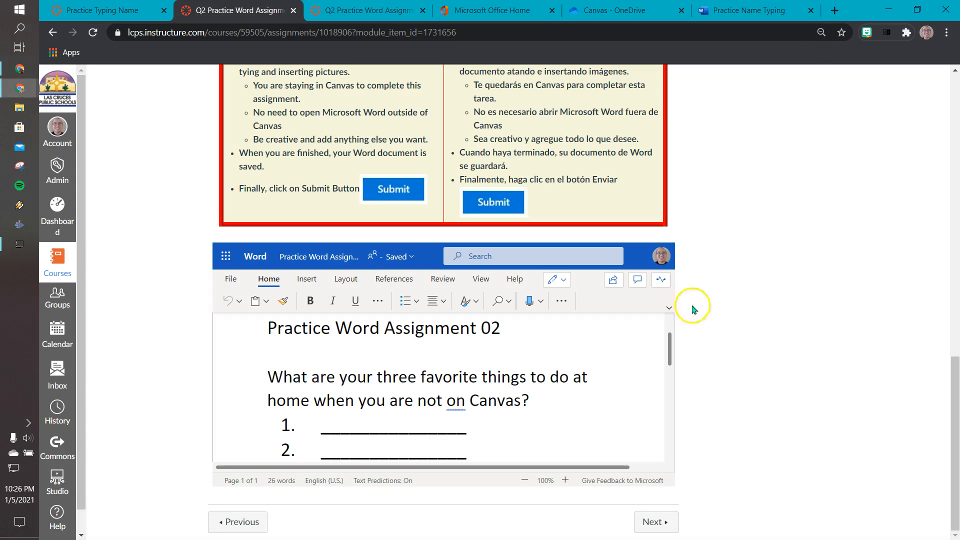
Step: Check the course folders in OneDrive's Canvas folder, and return to the assignment page to review its directions
click(608, 13)
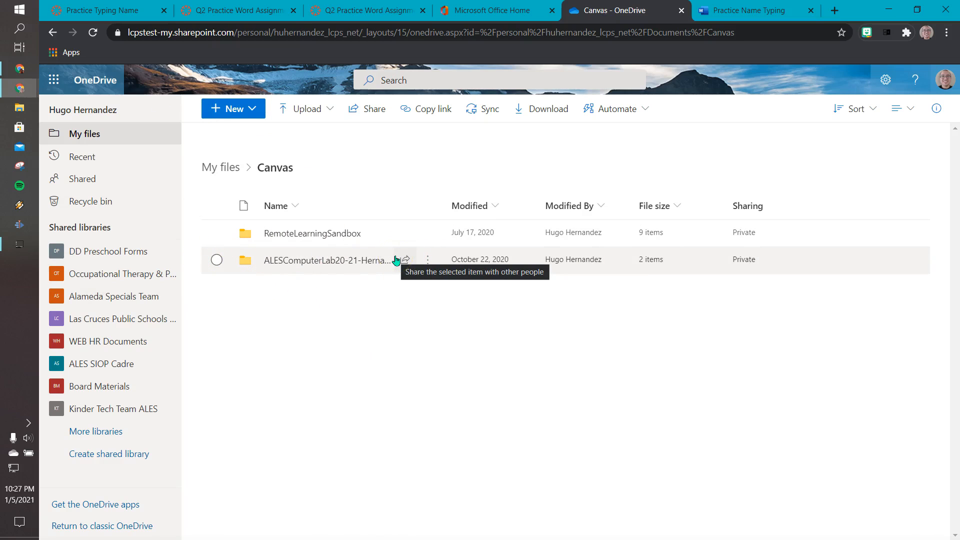
click(267, 10)
scroll(780, 315, up, 10)
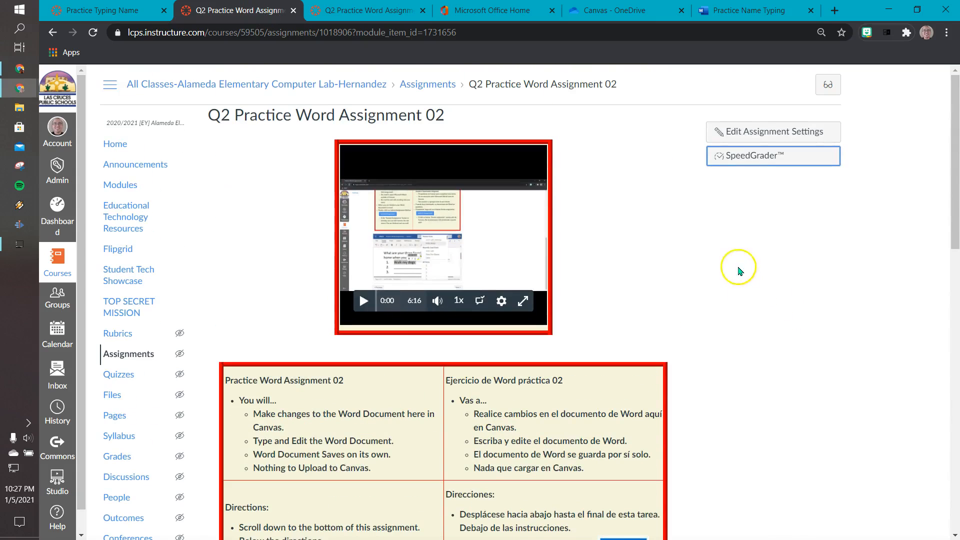
scroll(693, 302, down, 12)
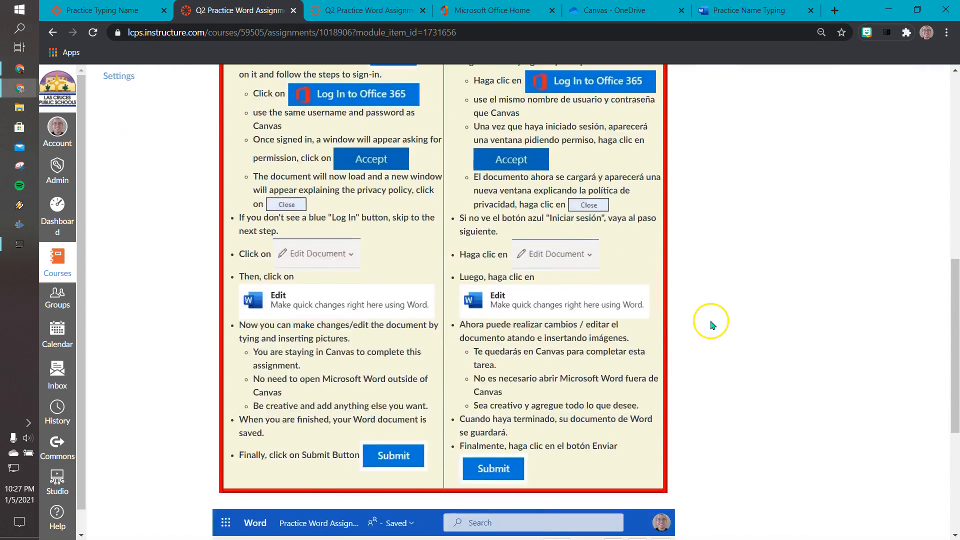
Step: Return to the Practice Typing Name assignment and open its settings for editing at the submission type options
click(134, 11)
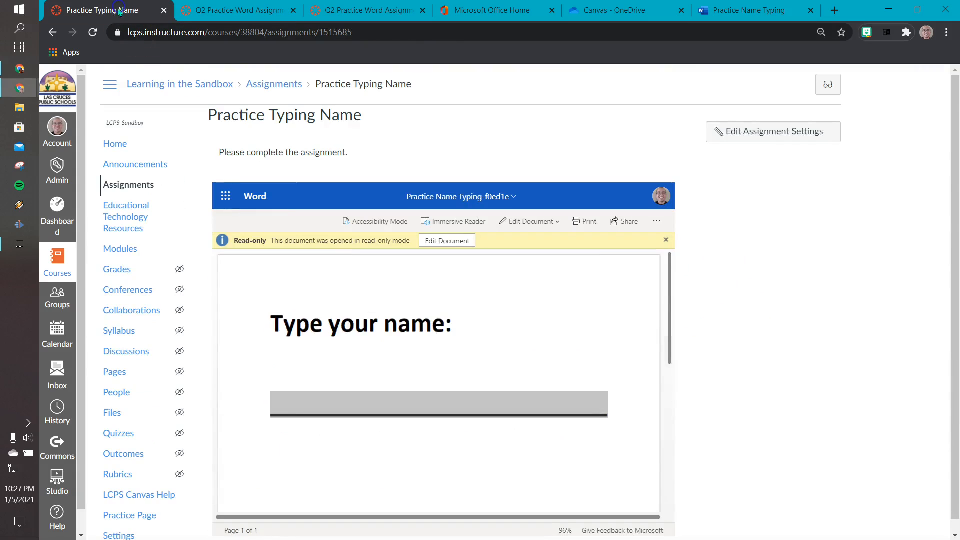
click(767, 134)
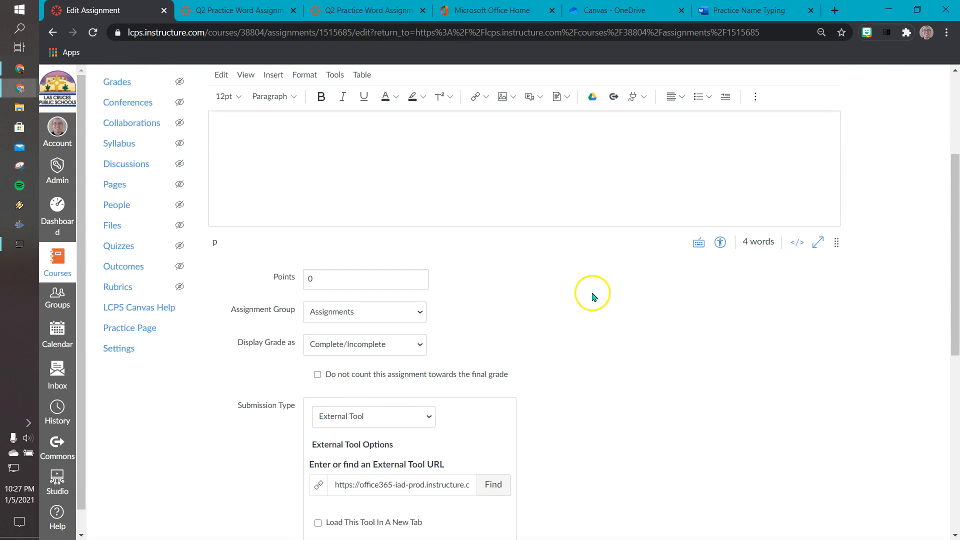
scroll(578, 303, down, 5)
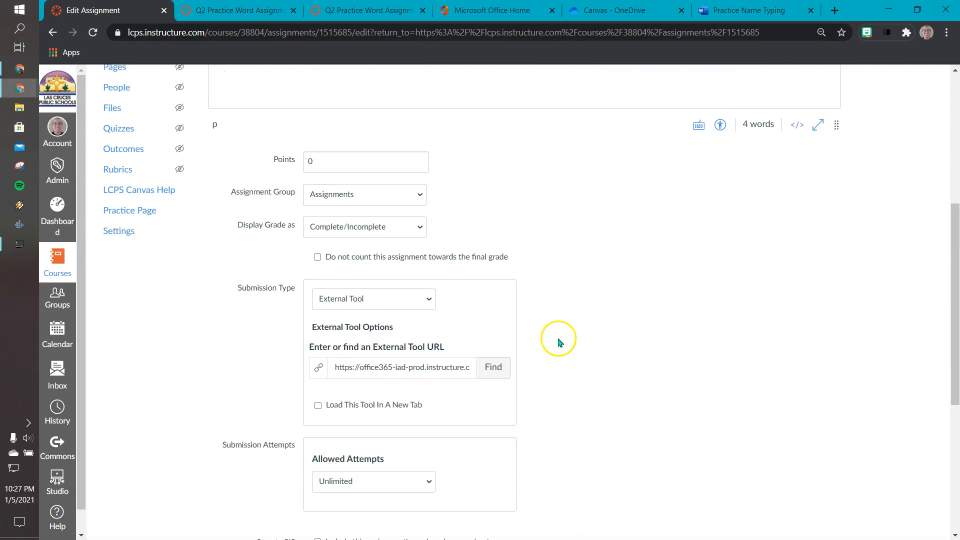
Step: Find Office 365 Cloud Assignment in the list of external tools, and close the list without changing the tool
click(500, 365)
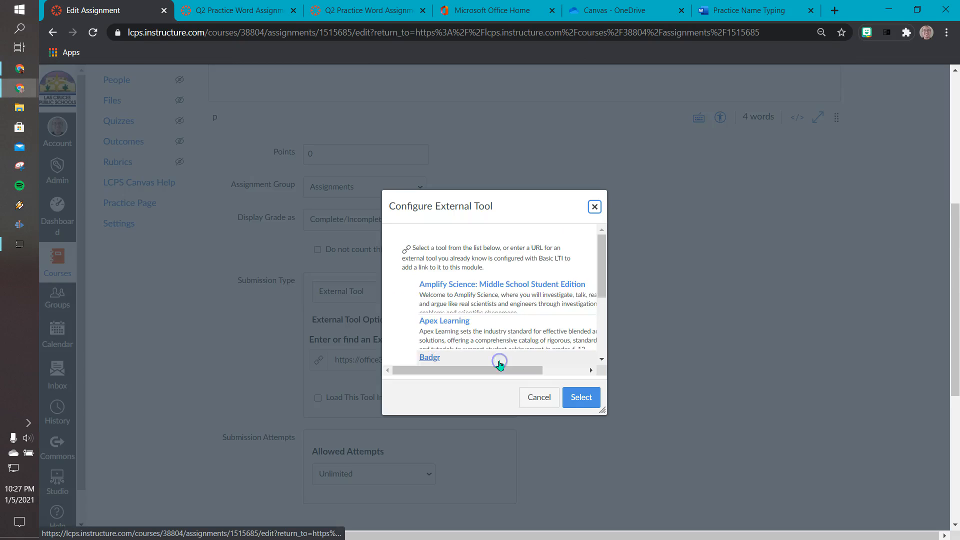
scroll(545, 315, down, 5)
scroll(544, 315, down, 3)
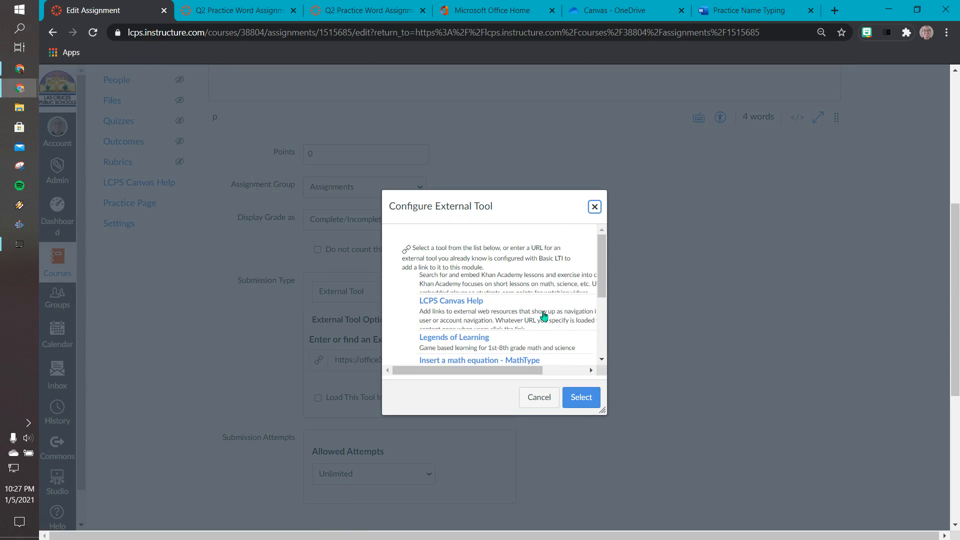
scroll(544, 319, down, 1)
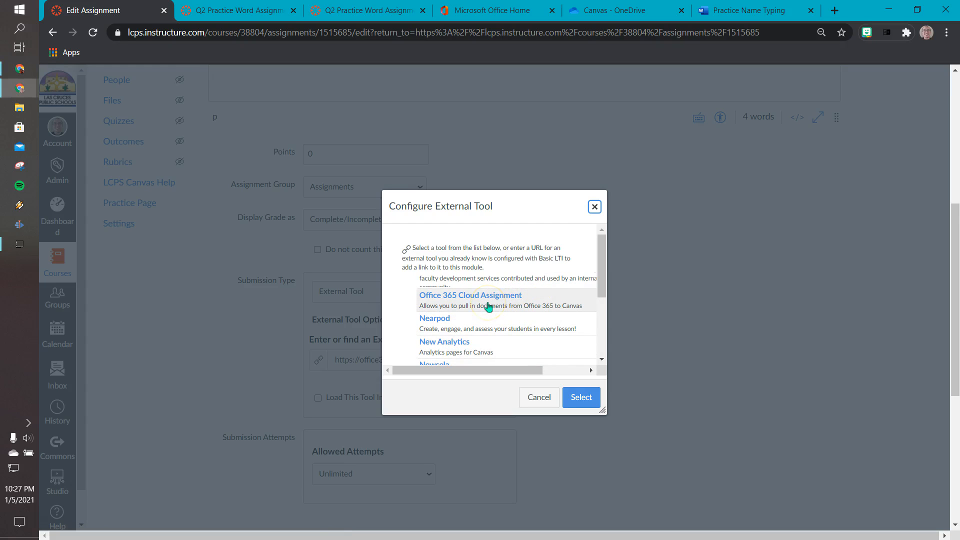
click(591, 397)
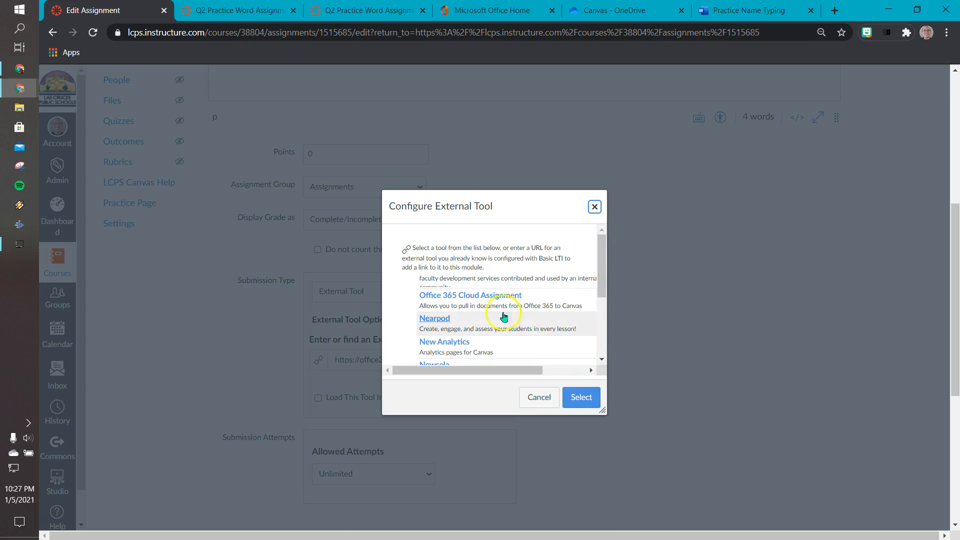
click(465, 298)
click(583, 400)
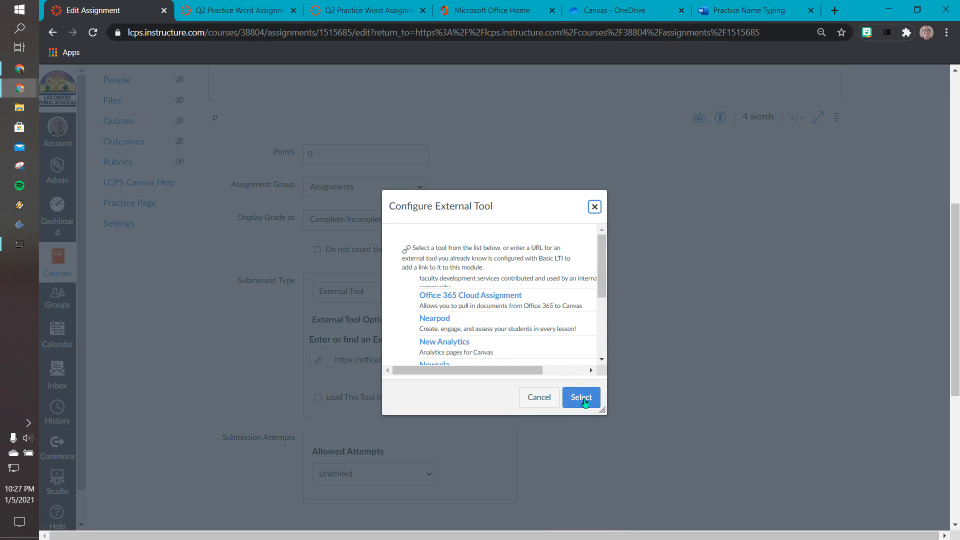
click(595, 208)
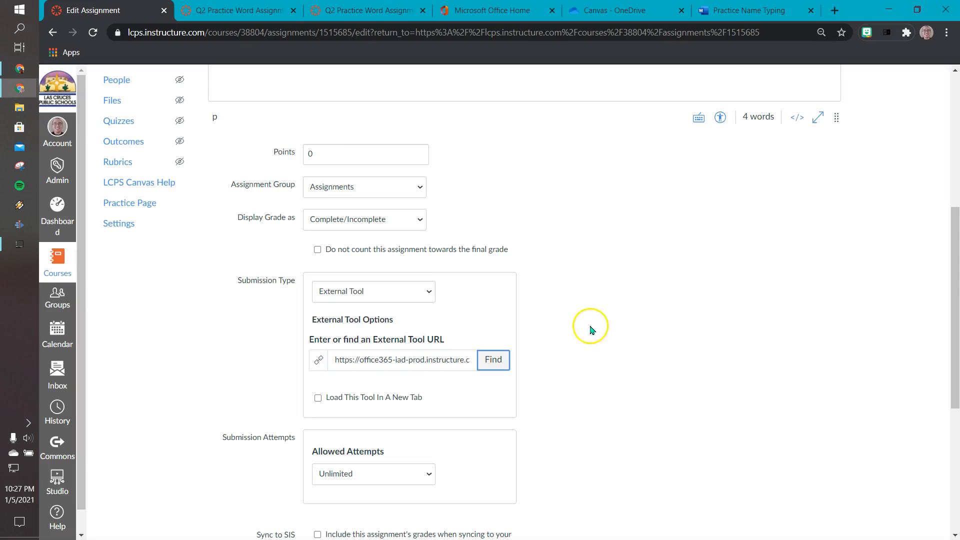
Step: Save the Practice Typing Name assignment, leaving it assigned to everyone without any dates
scroll(604, 364, down, 5)
scroll(610, 330, down, 1)
click(825, 495)
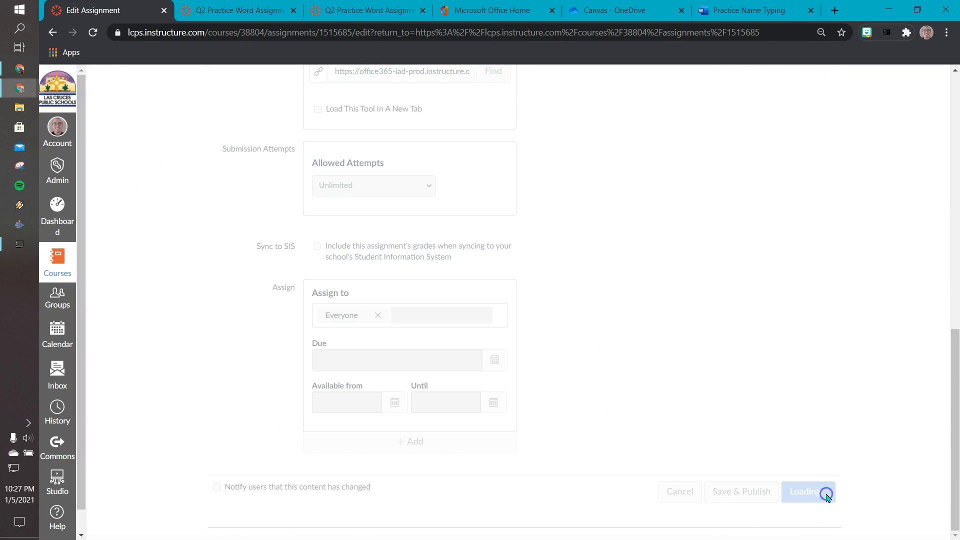